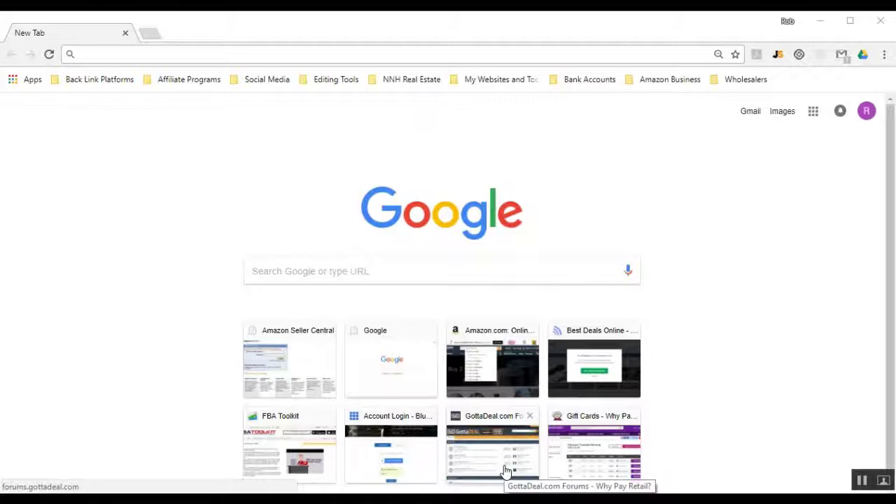
# Open AWeber from the bookmarks, go to Manage Lists > Create A List, and maximise Chrome
pyautogui.click(465, 79)
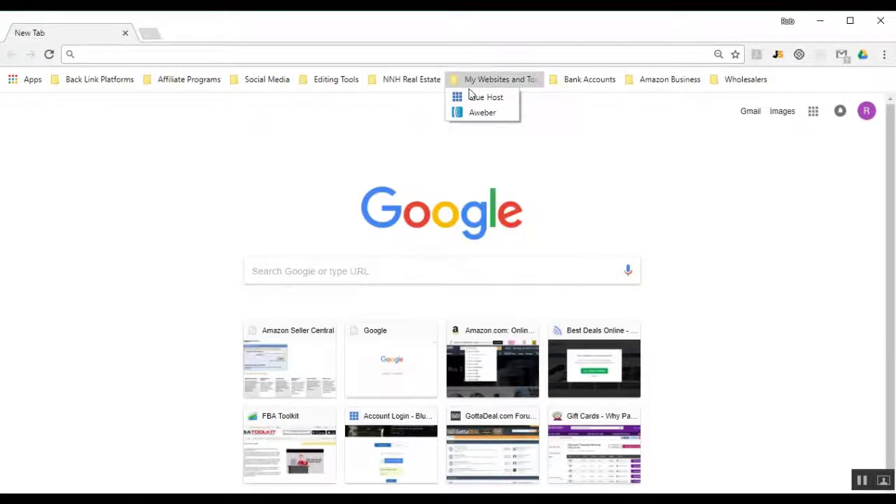
pyautogui.click(482, 115)
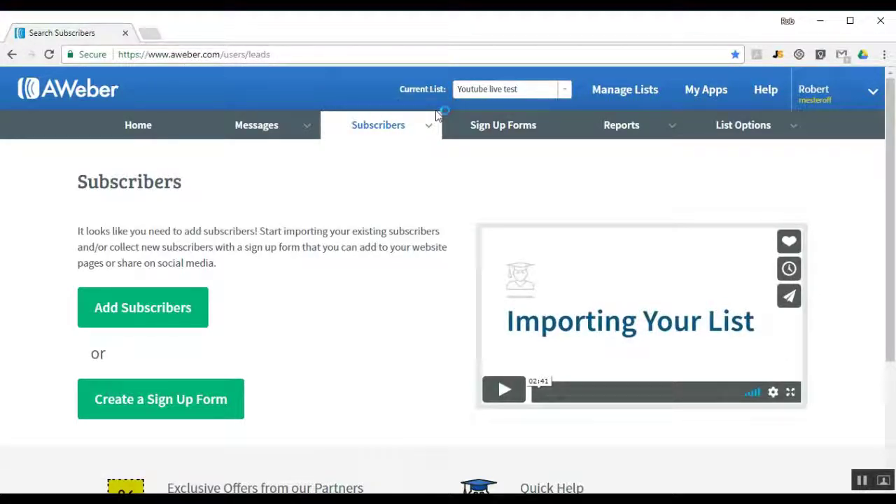
pyautogui.click(620, 92)
pyautogui.click(725, 185)
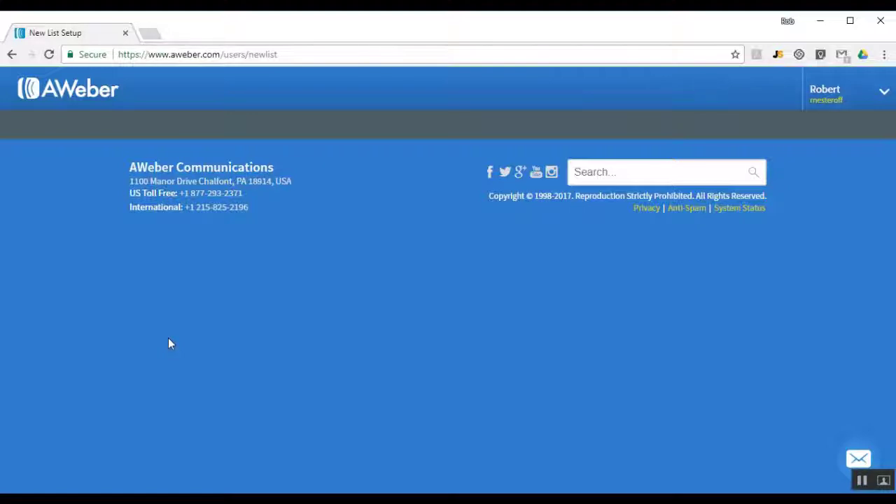
pyautogui.doubleClick(442, 35)
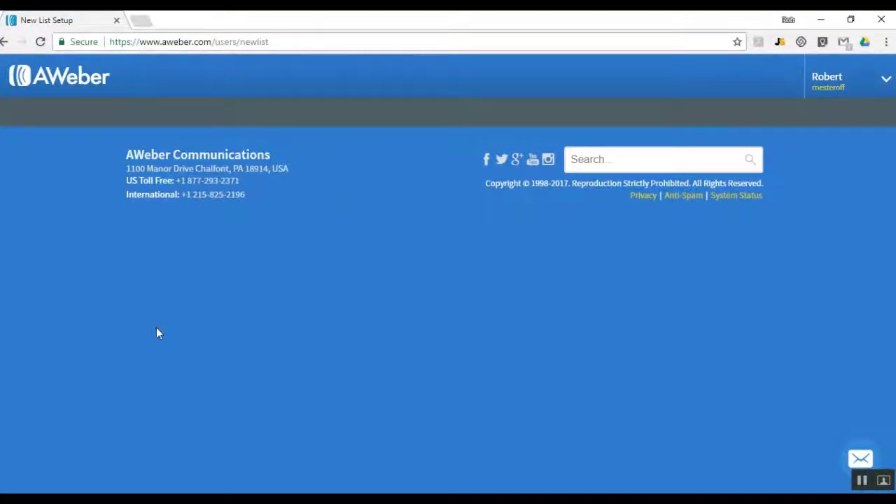
# Reload the blank list setup page and advance to the list naming step
pyautogui.click(40, 42)
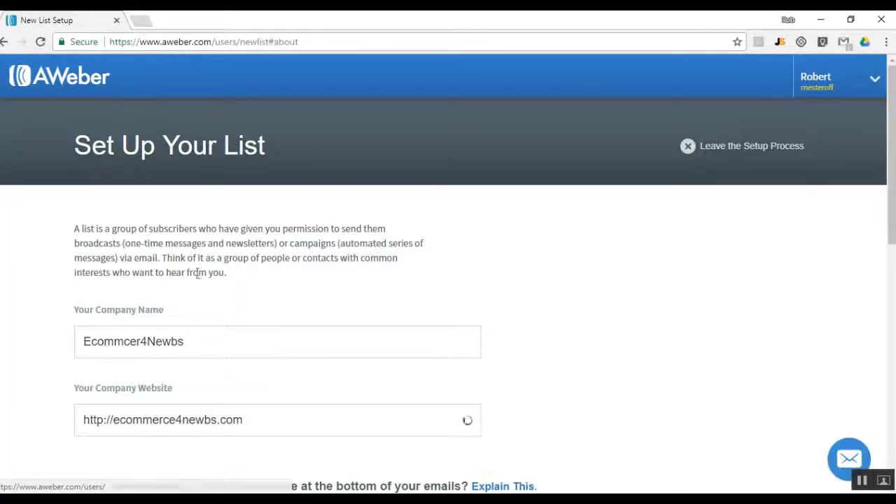
pyautogui.scroll(-3, 313, 277)
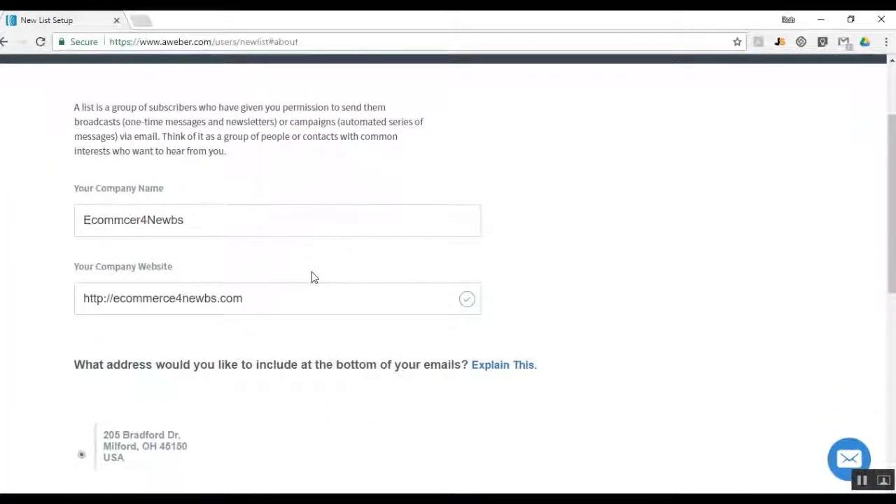
pyautogui.scroll(-5, 313, 277)
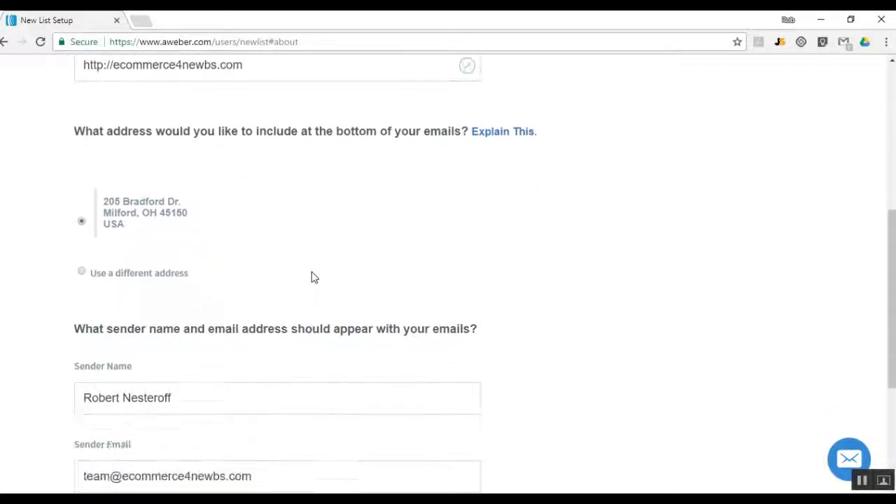
pyautogui.scroll(-1, 313, 278)
pyautogui.click(116, 392)
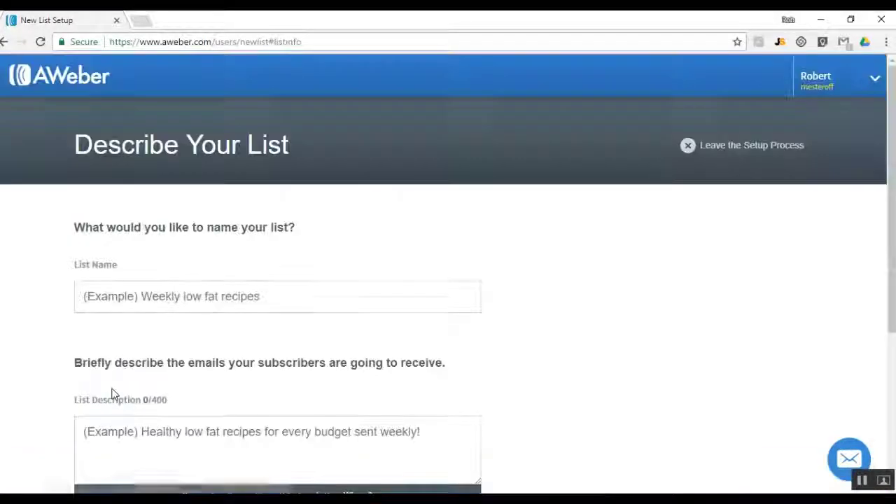
# Enter 'Test for Youtube' as the list name and description, then continue
pyautogui.click(221, 301)
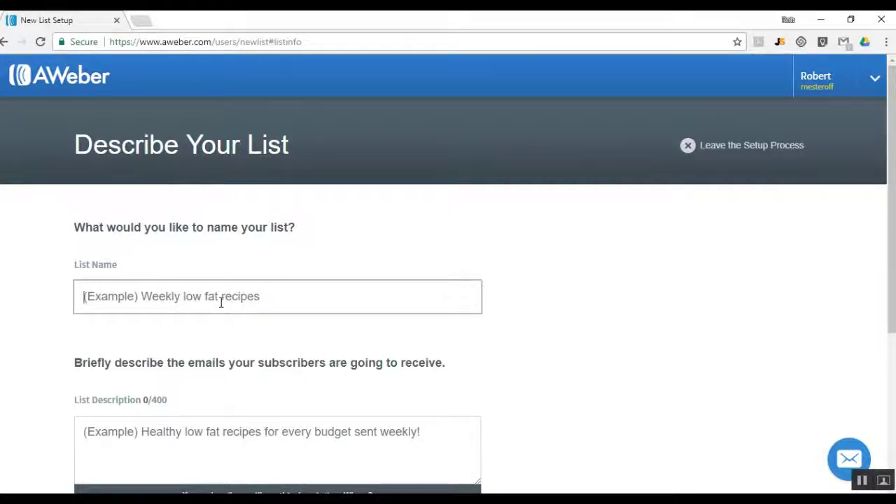
pyautogui.write('Test for Youtube')
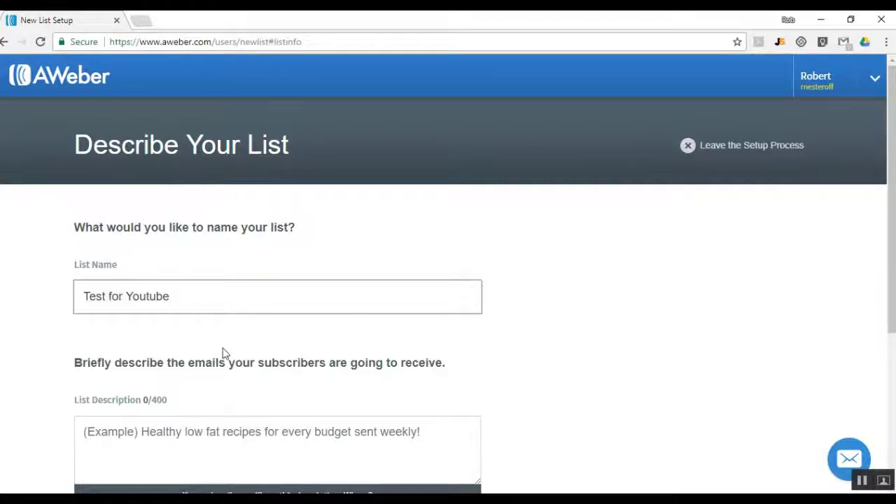
pyautogui.scroll(-1, 223, 348)
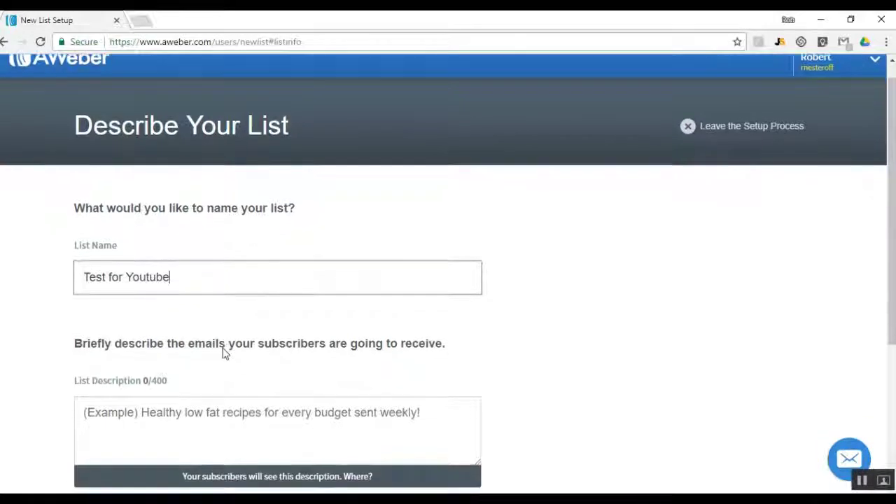
pyautogui.click(175, 396)
pyautogui.write('Tes')
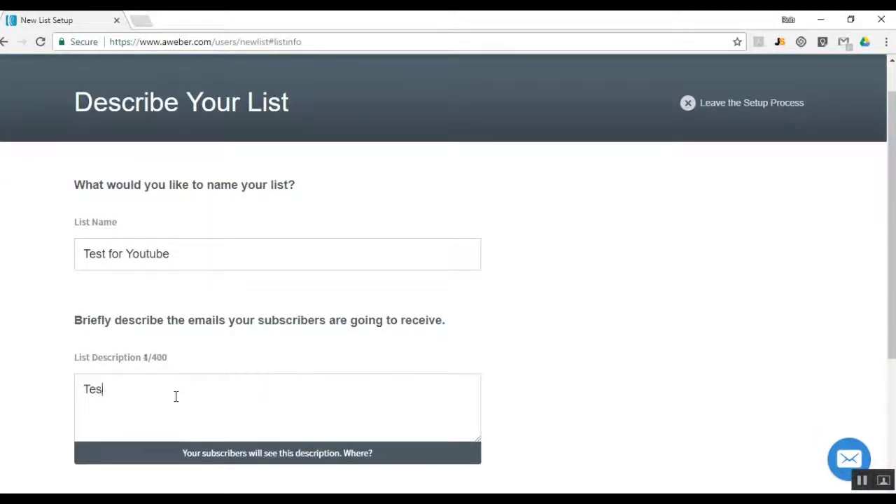
pyautogui.write('t for YOutube')
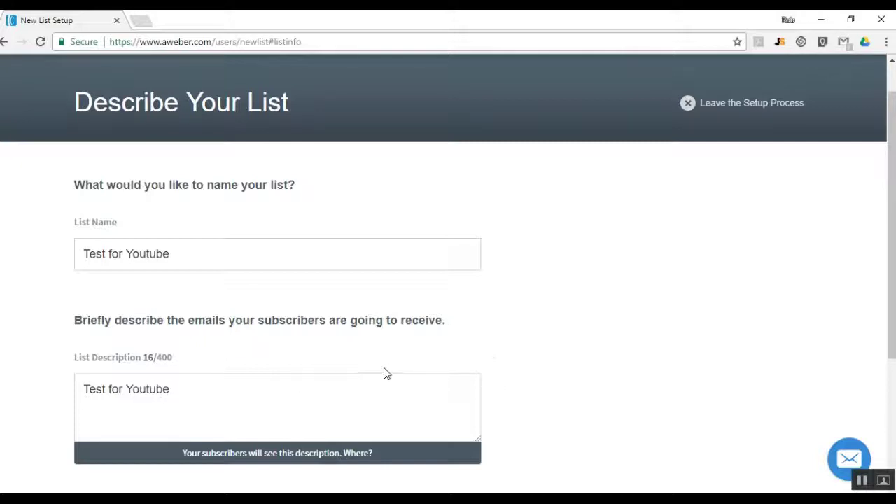
pyautogui.scroll(-3, 616, 350)
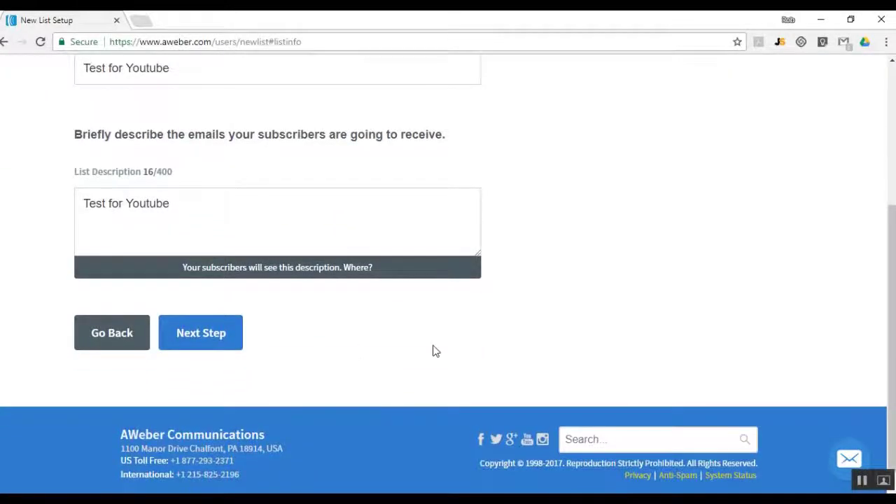
pyautogui.click(220, 341)
# Review the default confirmation message and approve it to create the list
pyautogui.scroll(-1, 368, 370)
pyautogui.scroll(-2, 367, 369)
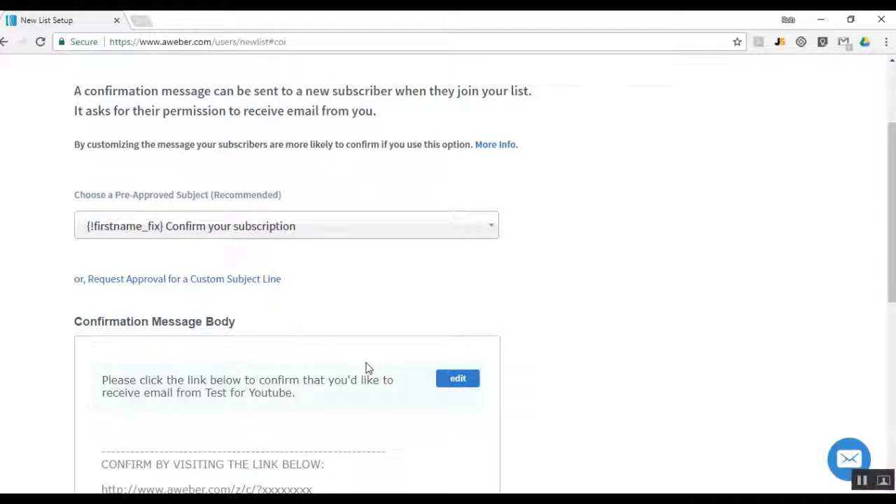
pyautogui.scroll(-1, 692, 333)
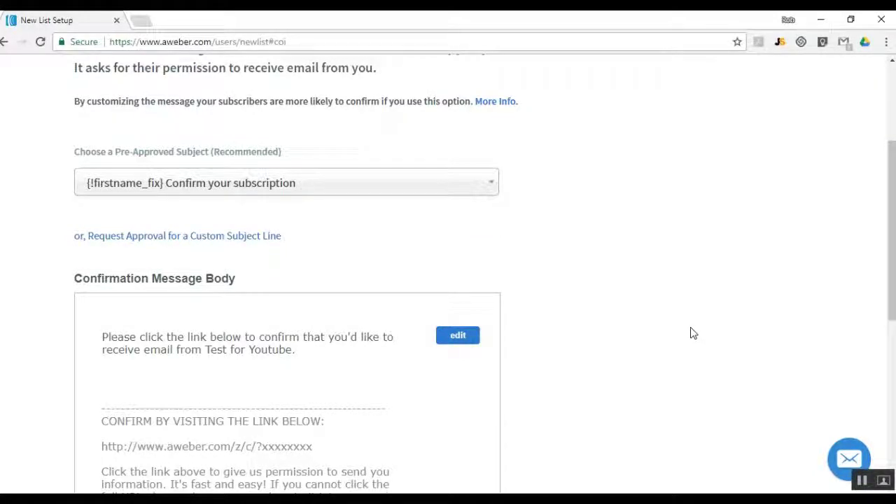
pyautogui.scroll(-1, 617, 336)
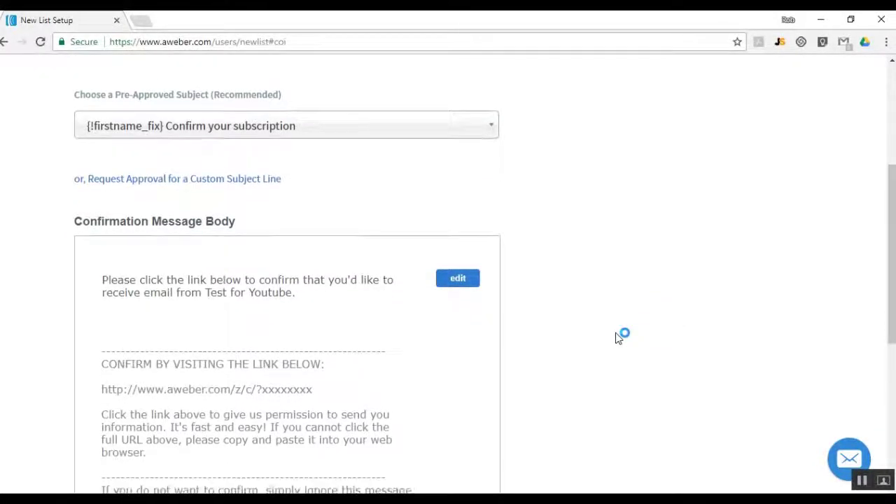
pyautogui.scroll(-1, 617, 334)
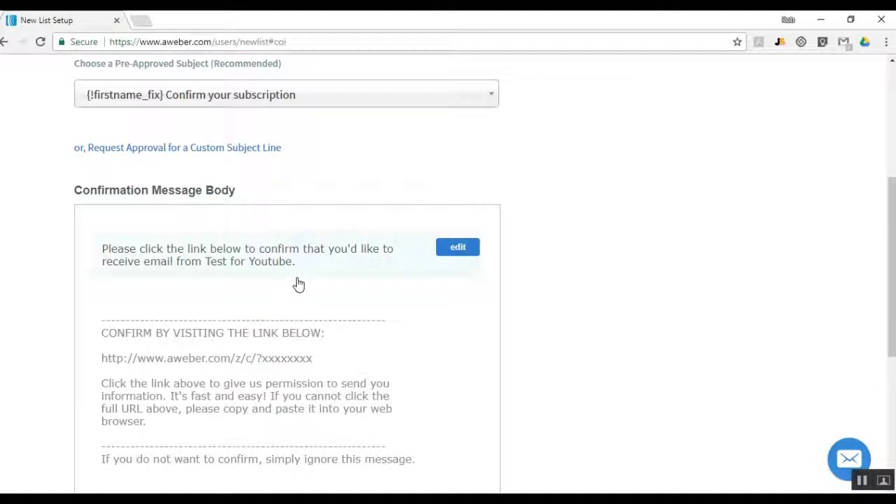
pyautogui.scroll(-2, 296, 284)
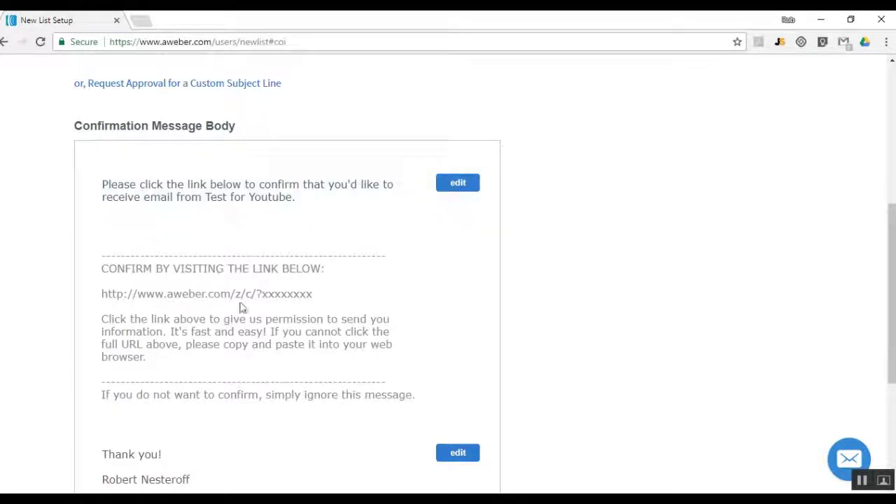
pyautogui.scroll(-3, 244, 298)
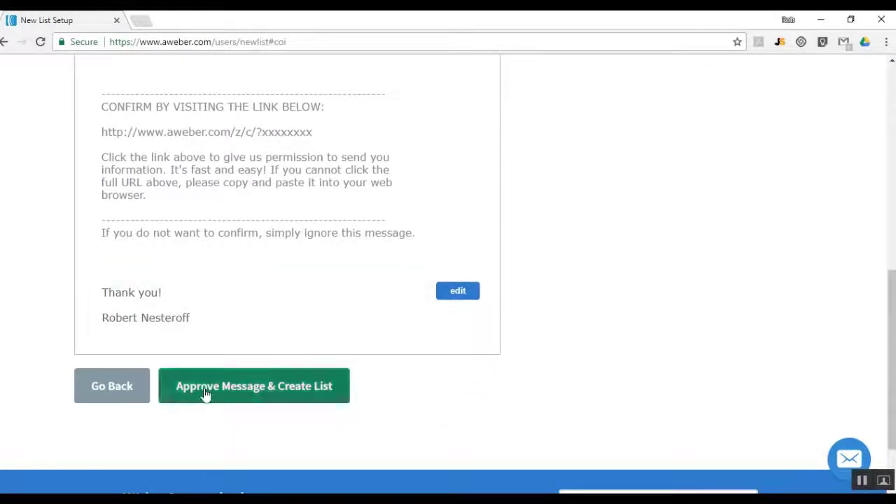
pyautogui.click(204, 397)
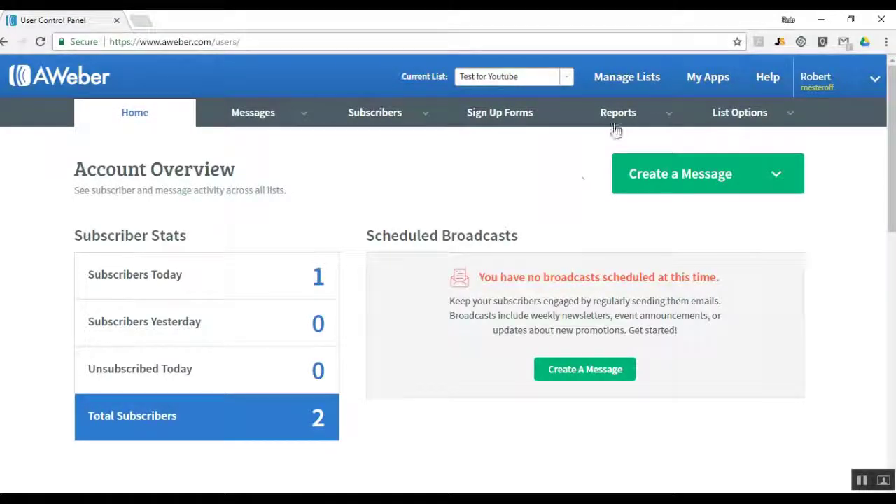
# Go to Sign Up Forms and start creating the first sign-up form for Test for Youtube
pyautogui.click(515, 115)
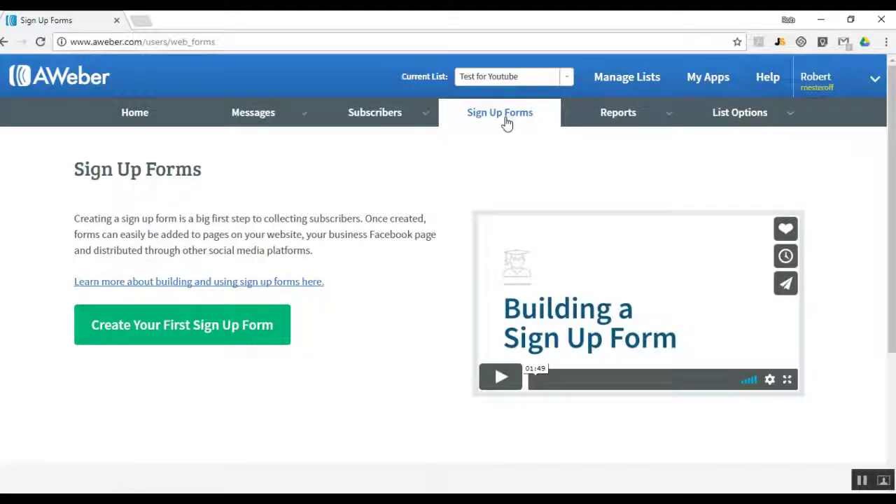
pyautogui.scroll(-2, 305, 394)
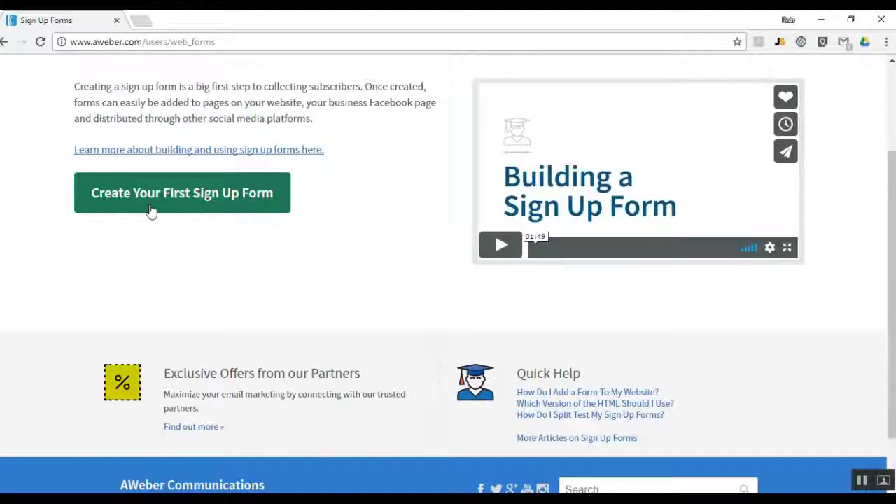
pyautogui.click(166, 198)
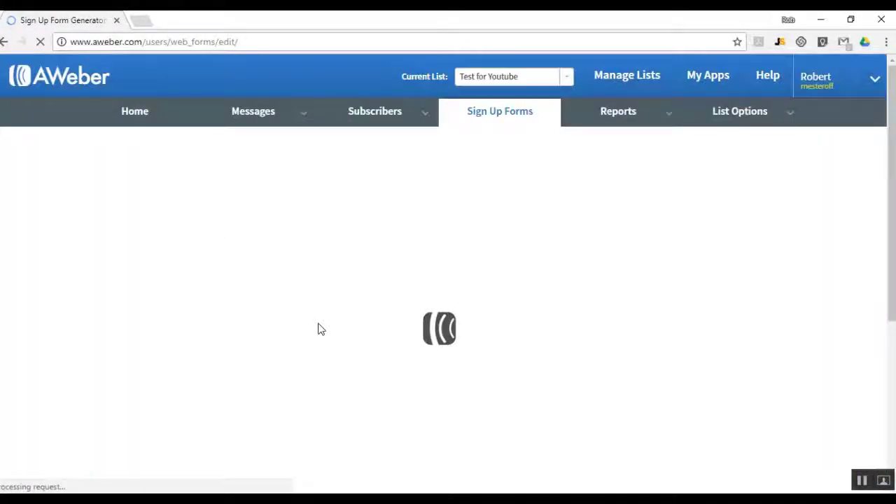
# Delete the disclaimer line under the Sign Up button and continue to Step 2 settings
pyautogui.scroll(-3, 318, 323)
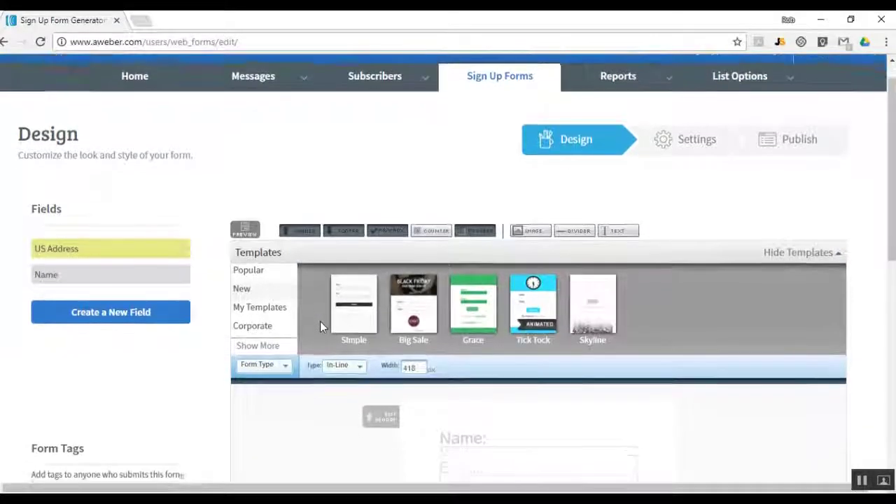
pyautogui.scroll(-1, 322, 325)
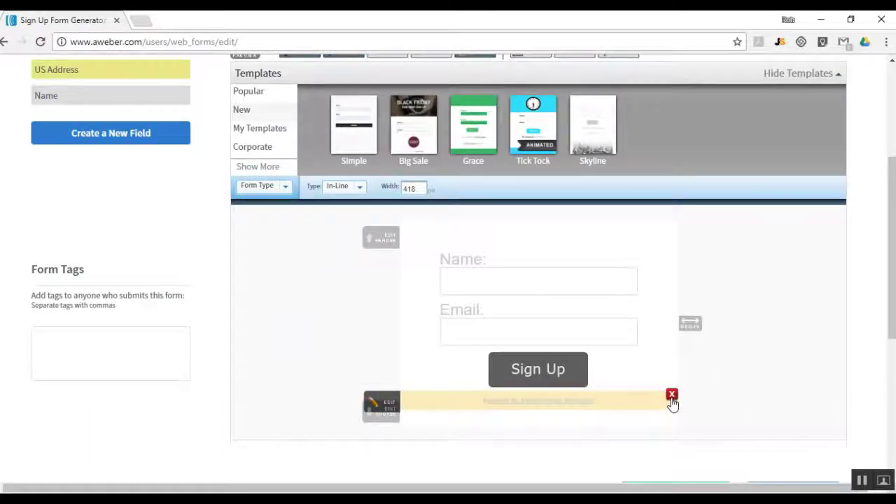
pyautogui.click(672, 396)
pyautogui.scroll(-2, 741, 447)
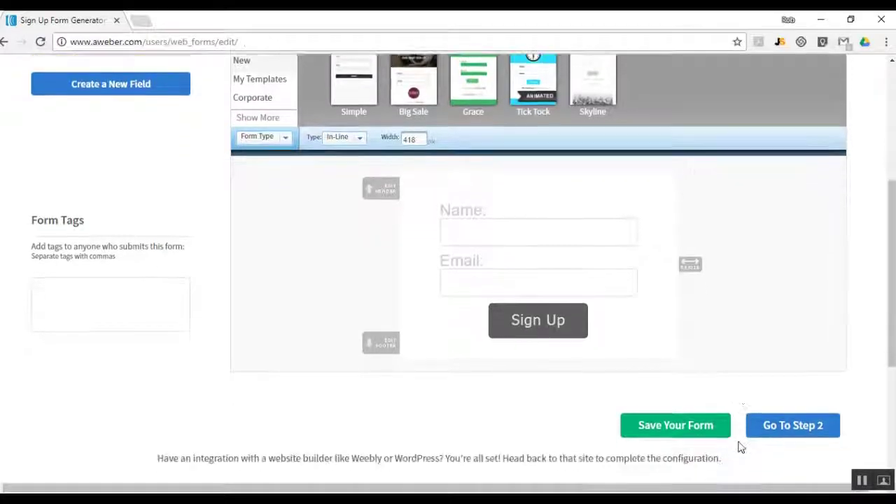
pyautogui.click(792, 401)
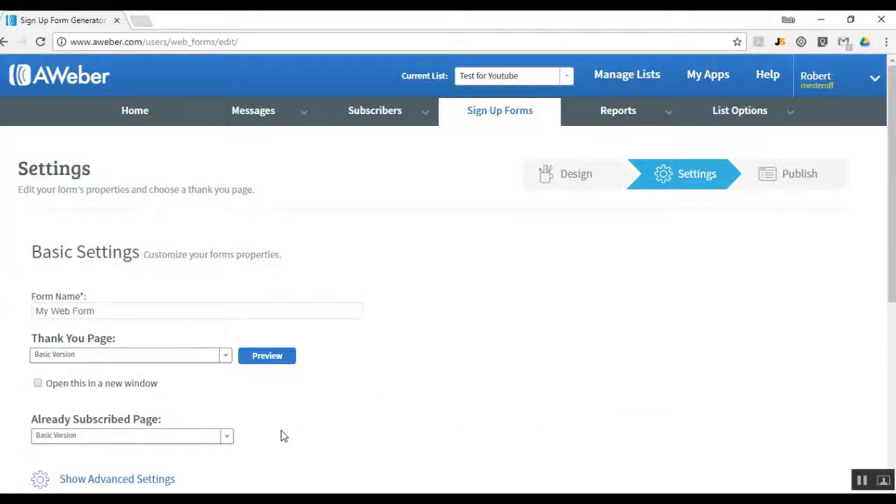
# Set the Thank You Page option to Custom Page and select the Enter Your URL field
pyautogui.scroll(-1, 281, 435)
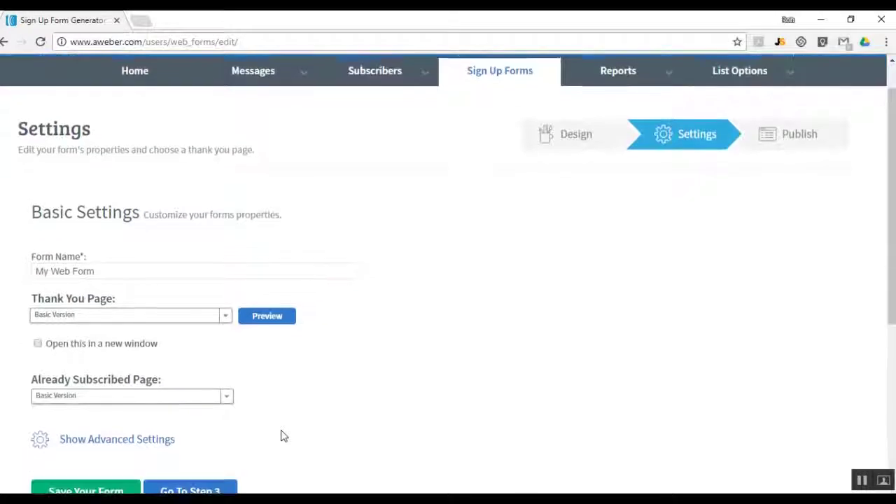
pyautogui.click(225, 319)
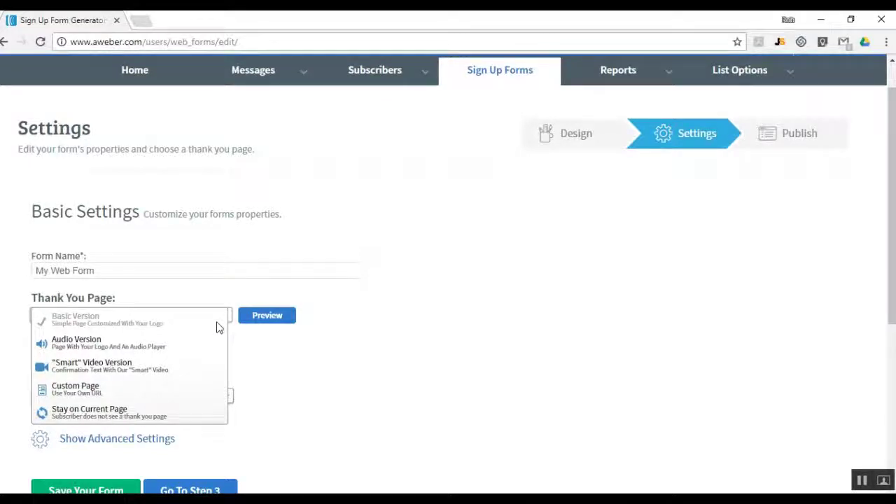
pyautogui.click(138, 397)
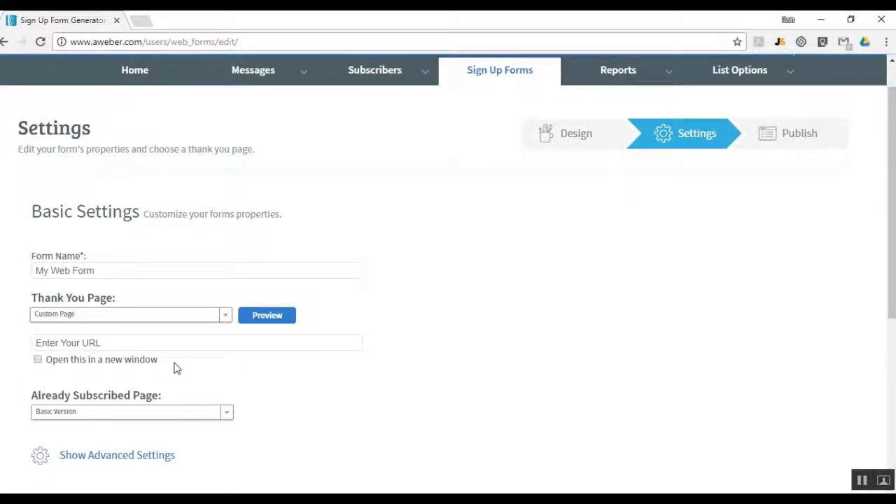
pyautogui.click(123, 344)
# In Word, write the heading 'Web PDF for YOUTUBE TEST' at 48-point size
pyautogui.moveTo(544, 494)
pyautogui.click(544, 455)
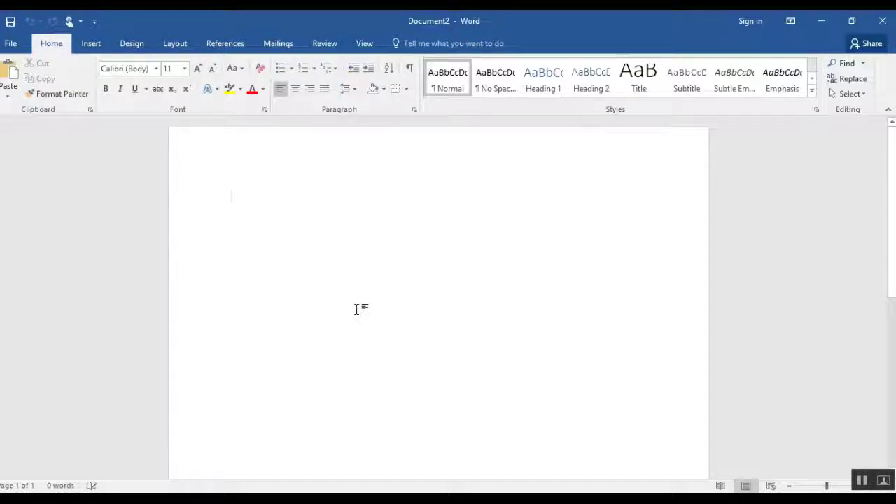
pyautogui.write('Web')
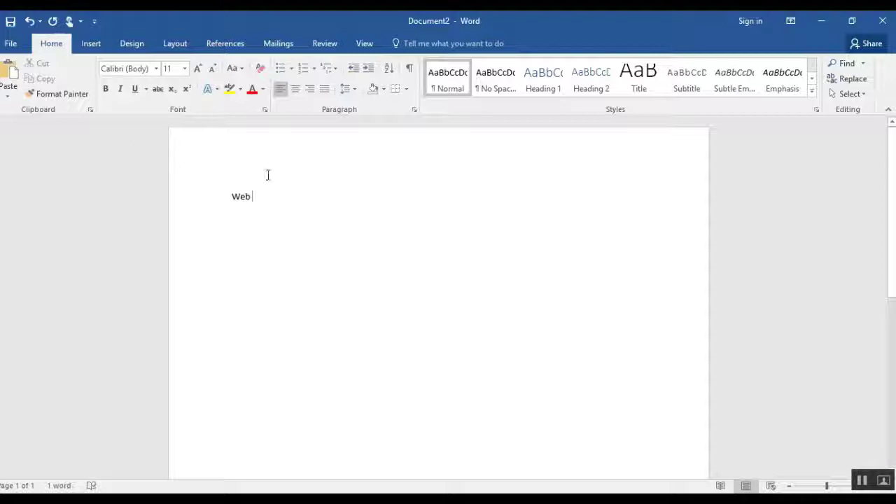
pyautogui.moveTo(269, 190); pyautogui.dragTo(192, 196)
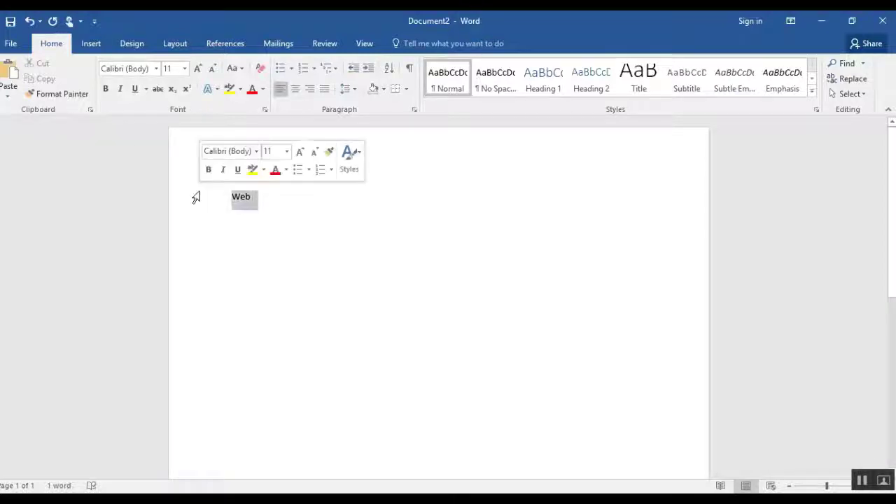
pyautogui.click(185, 68)
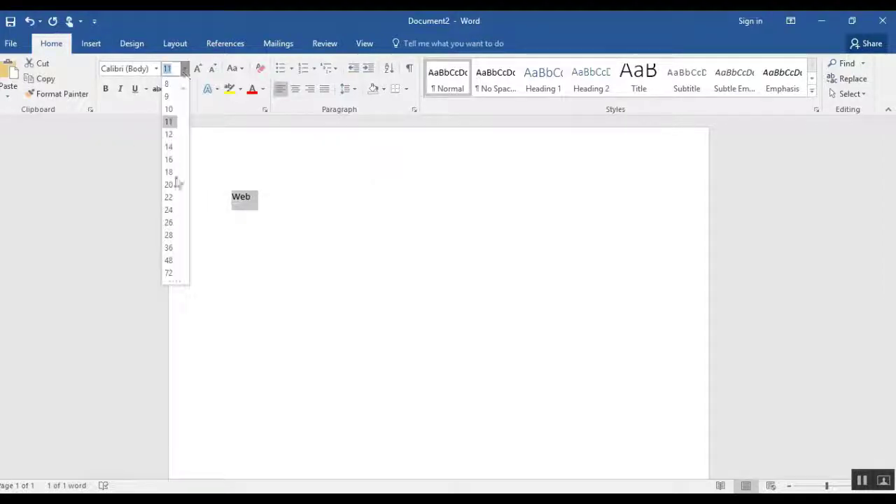
pyautogui.click(170, 260)
pyautogui.click(326, 237)
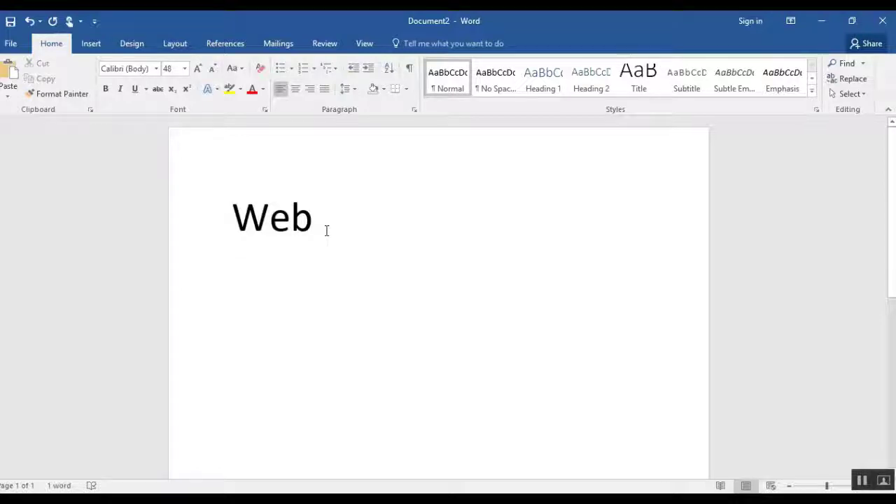
pyautogui.write('PDF for ')
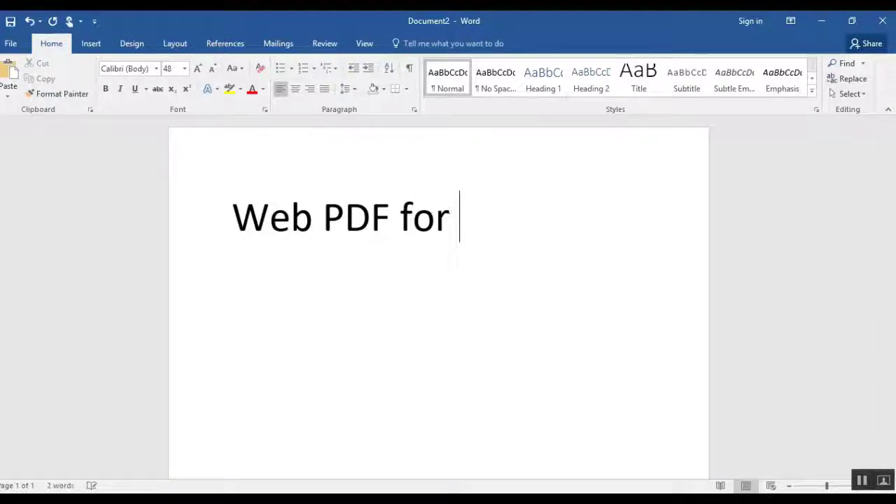
pyautogui.write('YOU ')
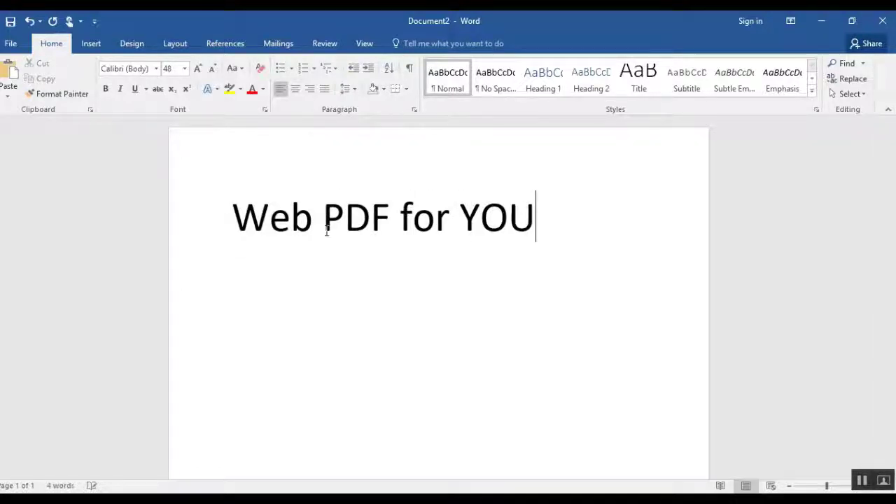
pyautogui.write('TUBE')
pyautogui.press('Return')
pyautogui.write('TEST')
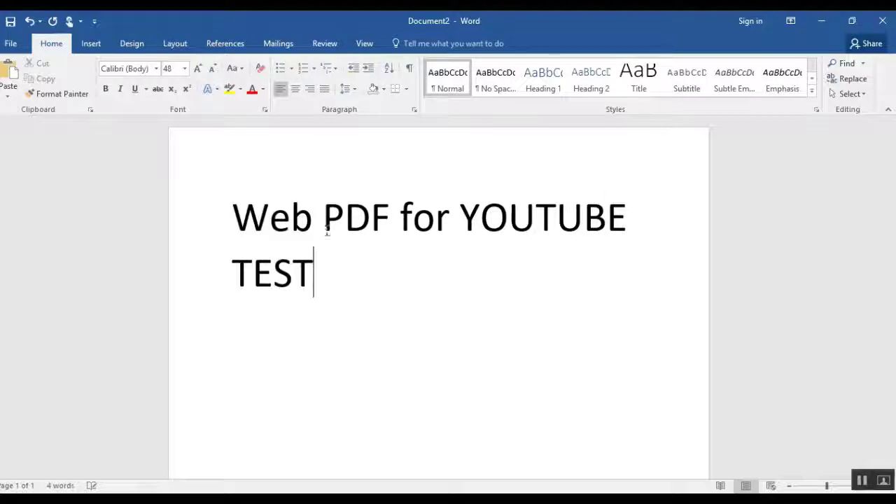
pyautogui.click(14, 45)
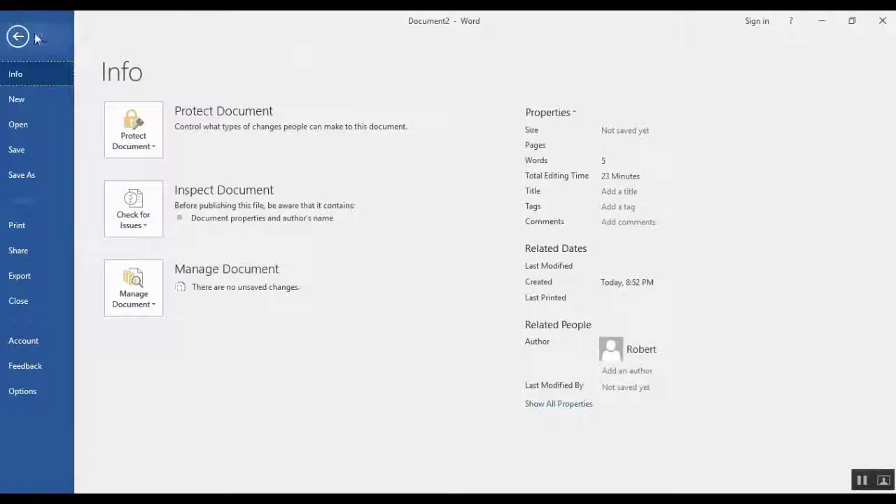
# Save the document as PDF 'Web PDF for YOUTUBE TEST' in Amazon Business, then minimise Acrobat
pyautogui.click(18, 36)
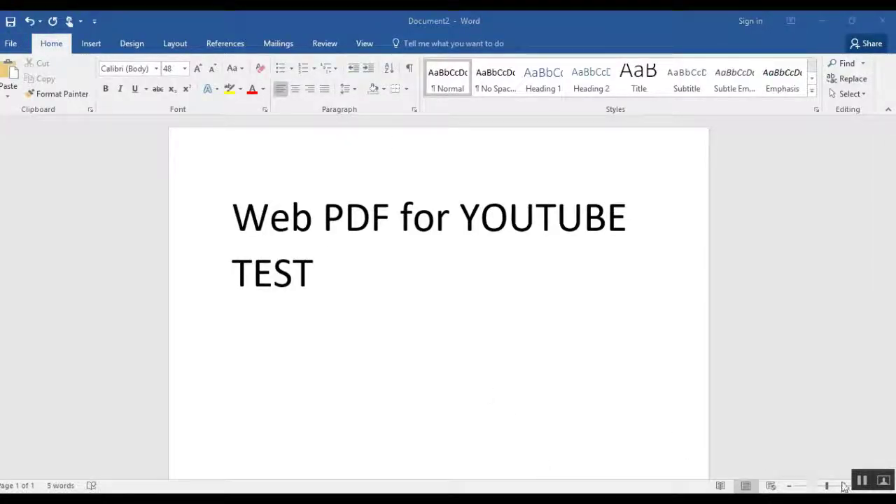
pyautogui.click(328, 278)
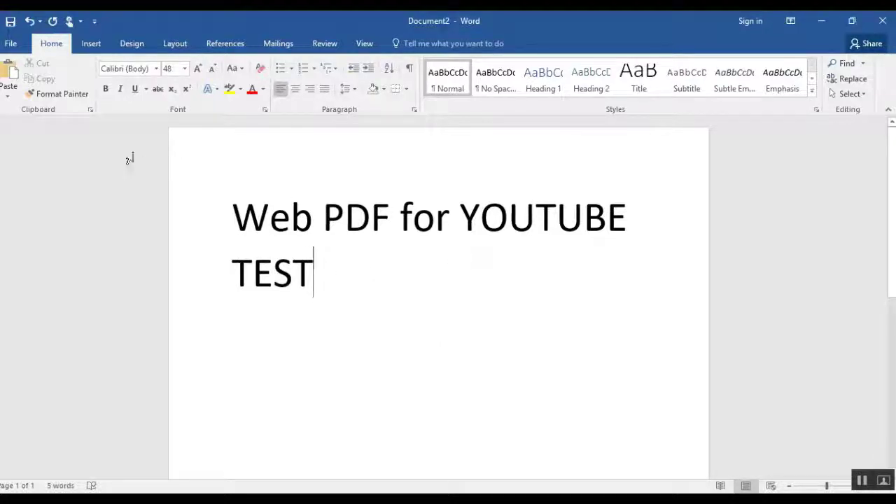
pyautogui.click(13, 43)
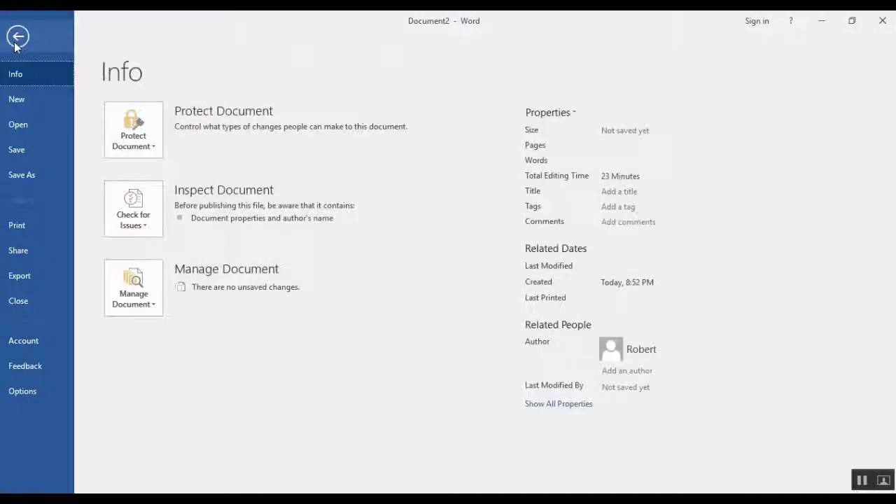
pyautogui.click(33, 174)
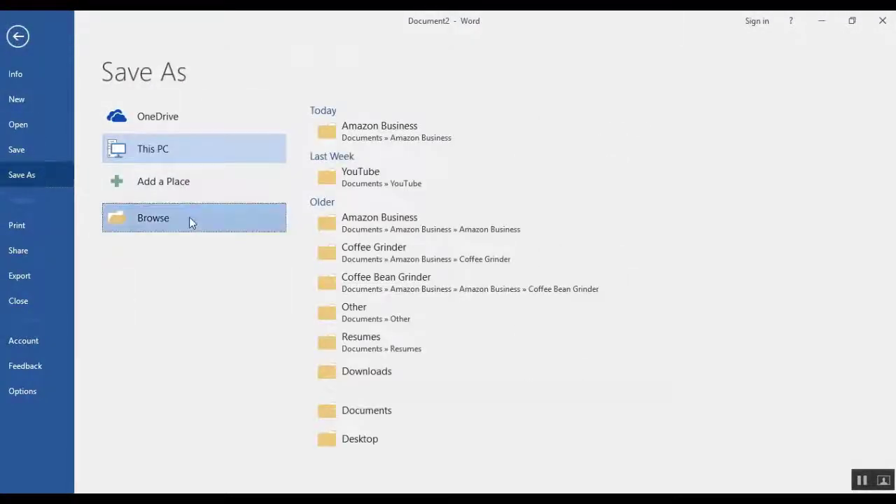
pyautogui.click(190, 220)
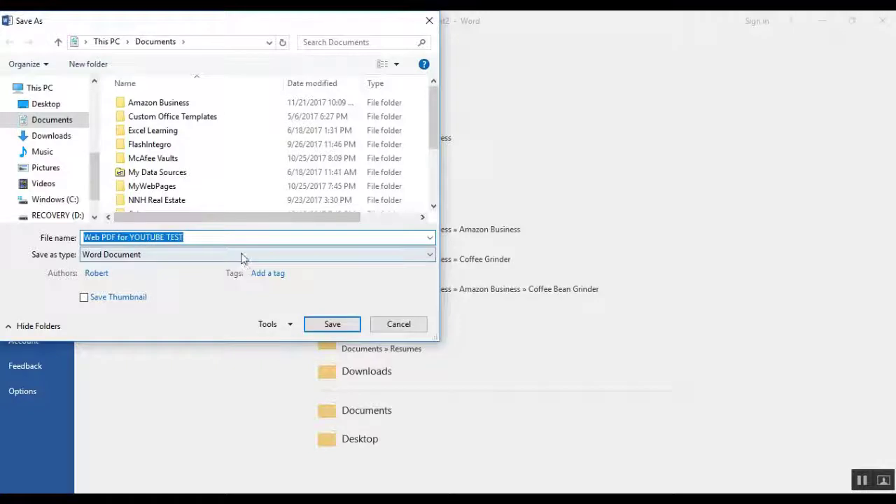
pyautogui.click(243, 257)
pyautogui.click(153, 328)
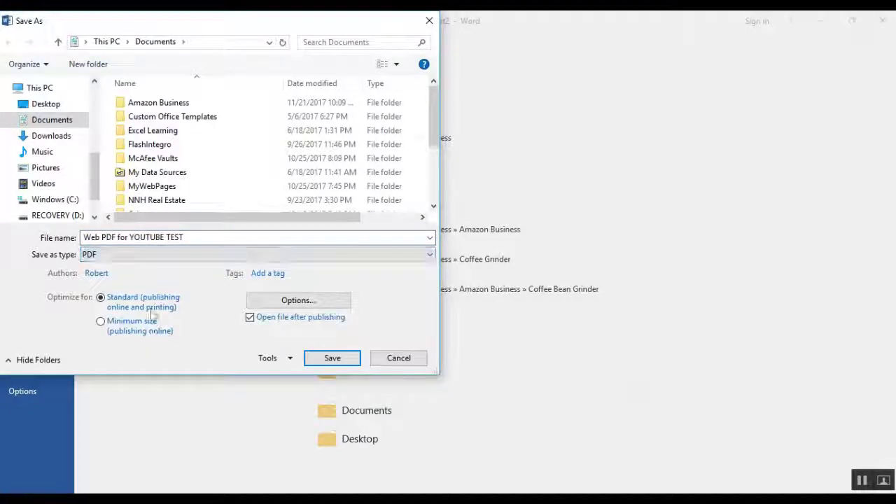
pyautogui.doubleClick(158, 103)
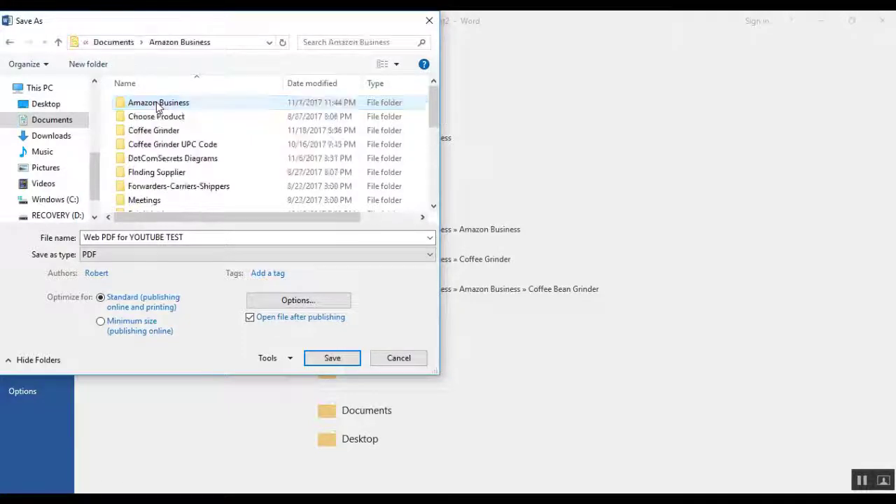
pyautogui.click(332, 358)
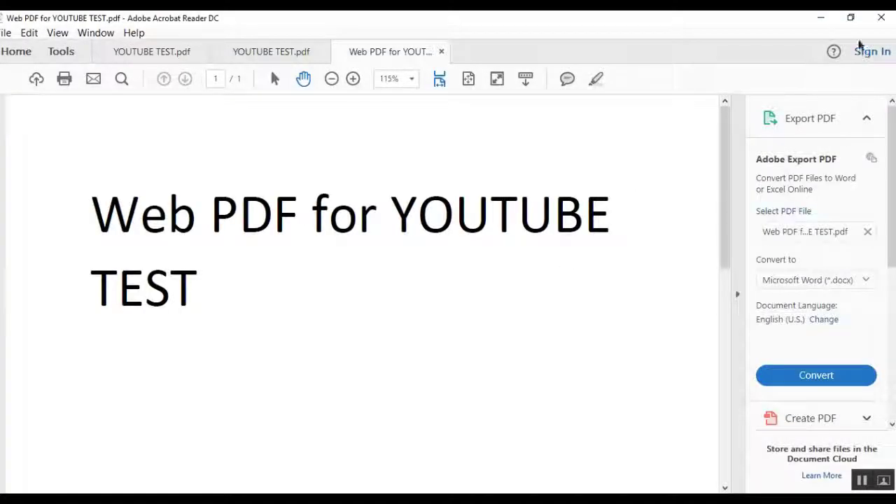
pyautogui.click(822, 19)
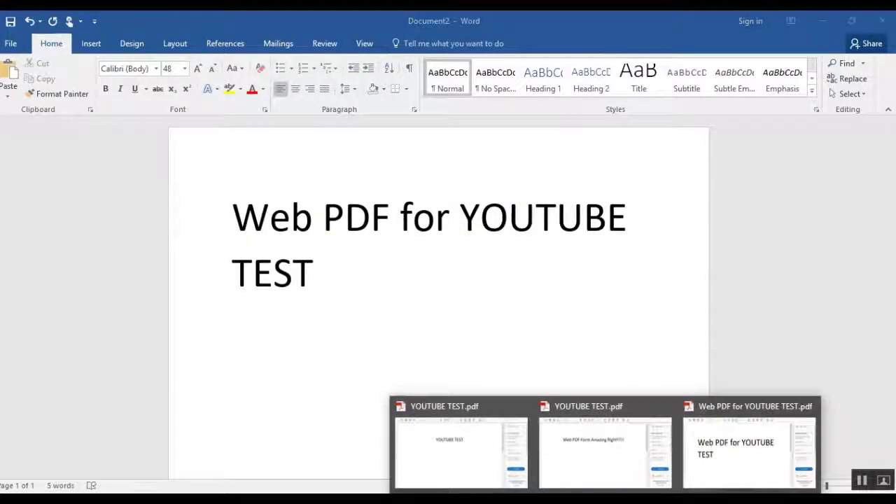
# Back in Chrome, open a new tab and expand the My Websites bookmark folder
pyautogui.click(303, 499)
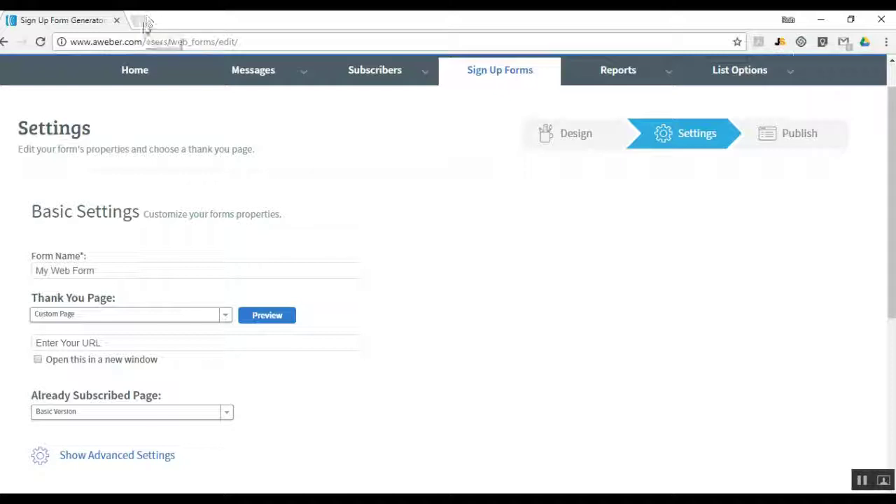
pyautogui.click(142, 21)
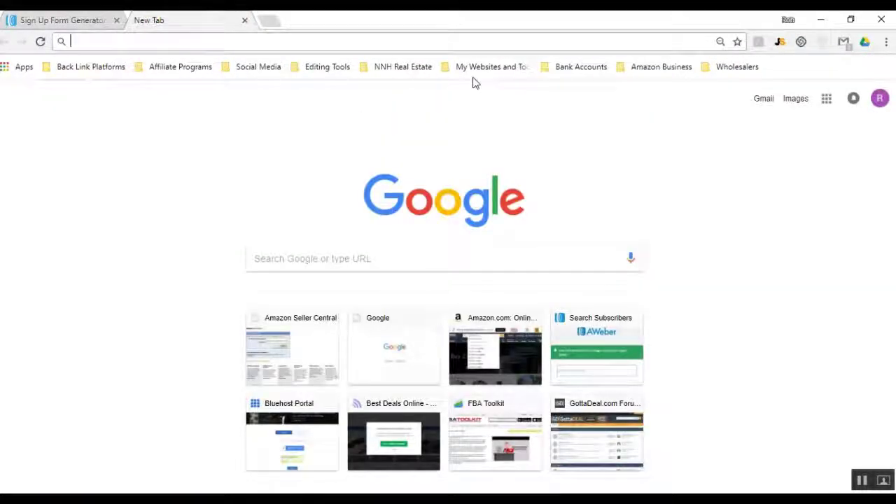
pyautogui.click(489, 67)
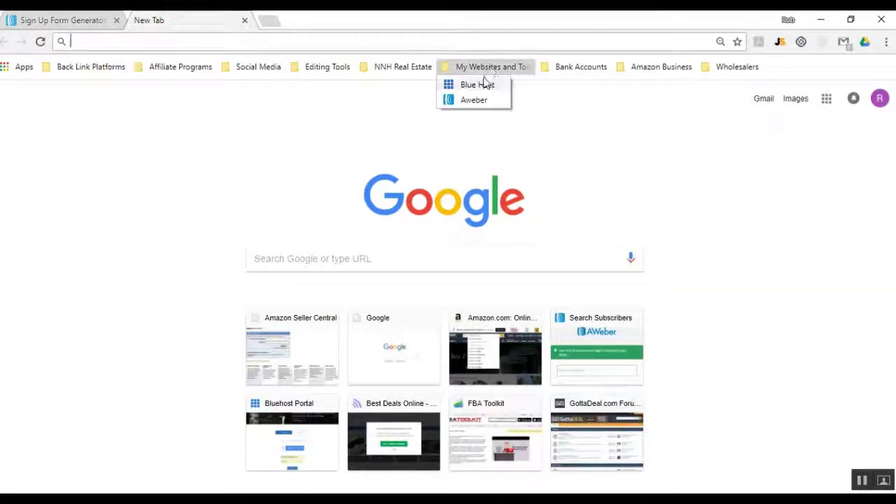
# Open Bluehost, go to My Sites, and log in to WordPress for Ecommerce4Newbs
pyautogui.click(482, 89)
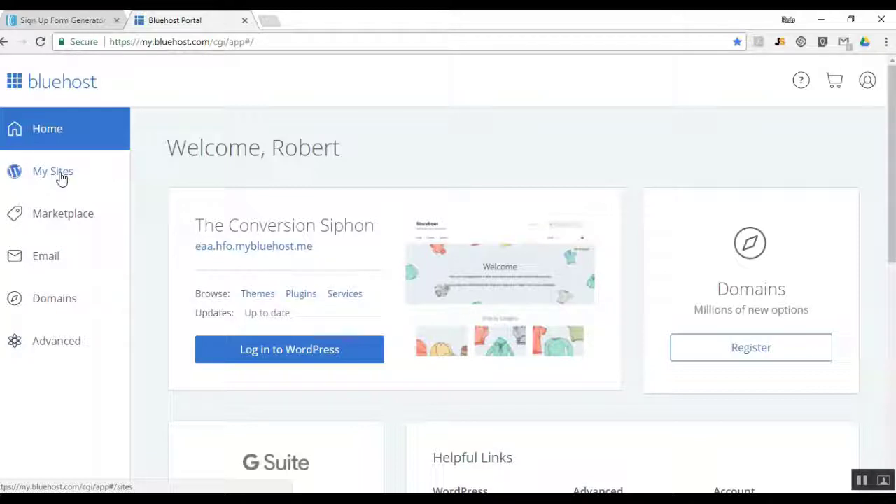
pyautogui.click(61, 179)
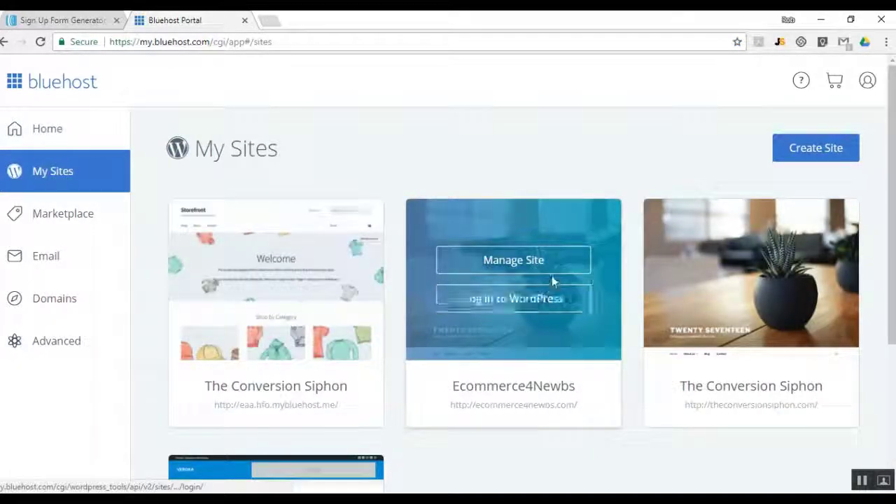
pyautogui.click(536, 302)
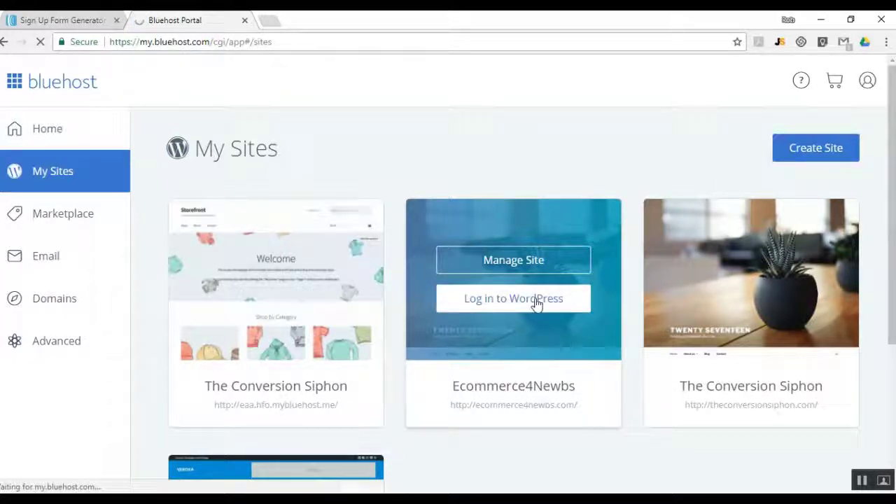
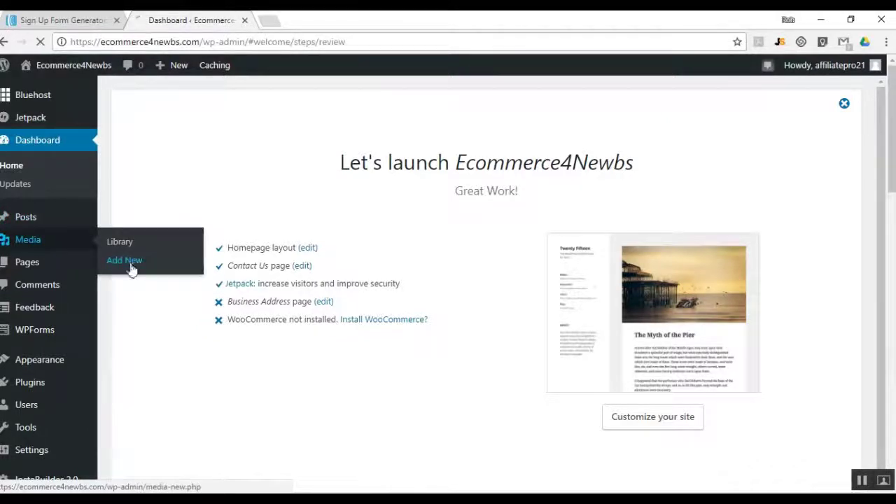
# Upload the YOUTUBE TEST PDF through Media > Add New
pyautogui.click(124, 260)
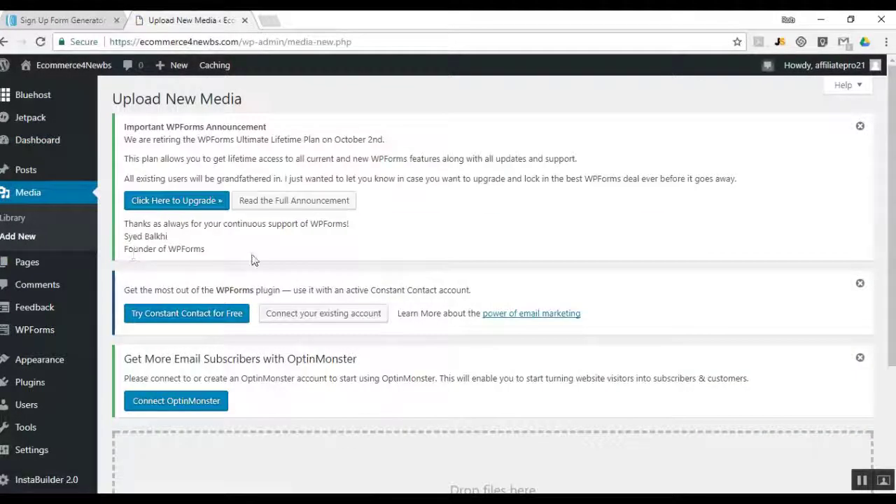
pyautogui.scroll(-3, 353, 354)
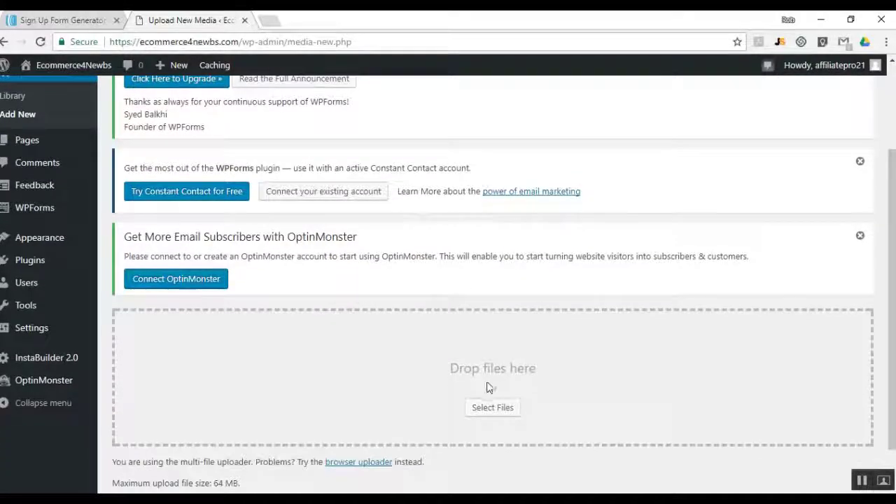
pyautogui.click(494, 407)
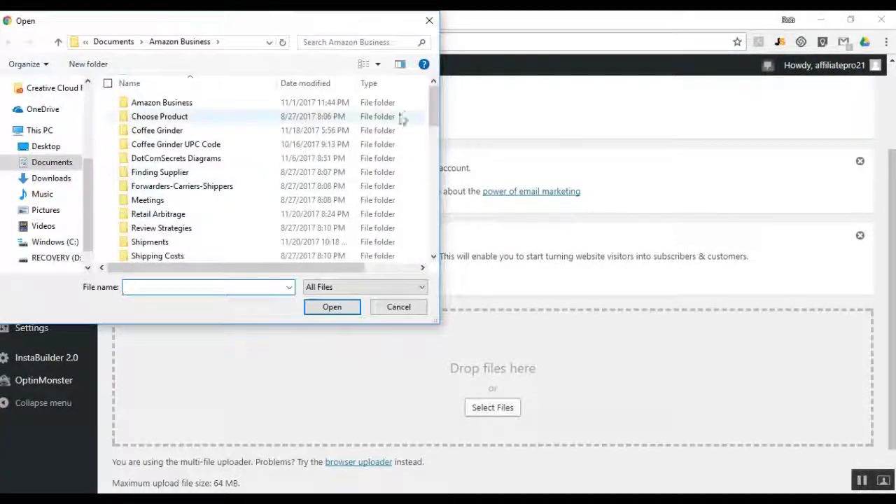
pyautogui.moveTo(432, 105); pyautogui.dragTo(427, 240)
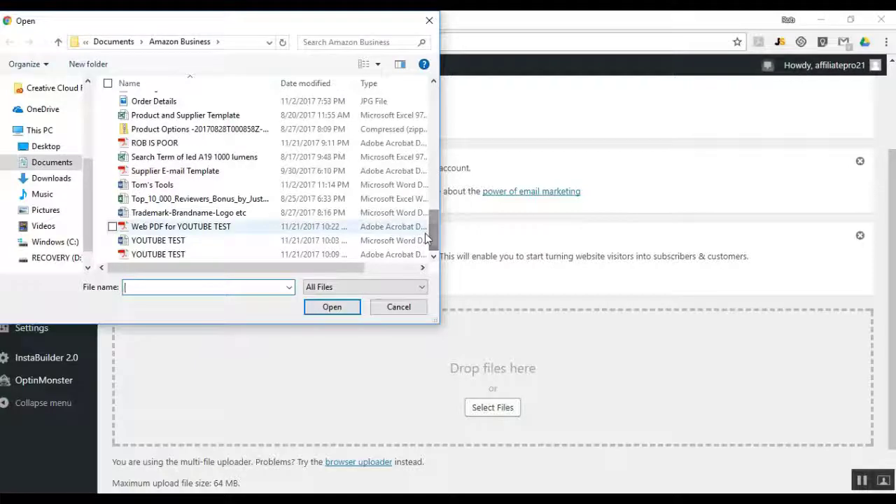
pyautogui.doubleClick(168, 254)
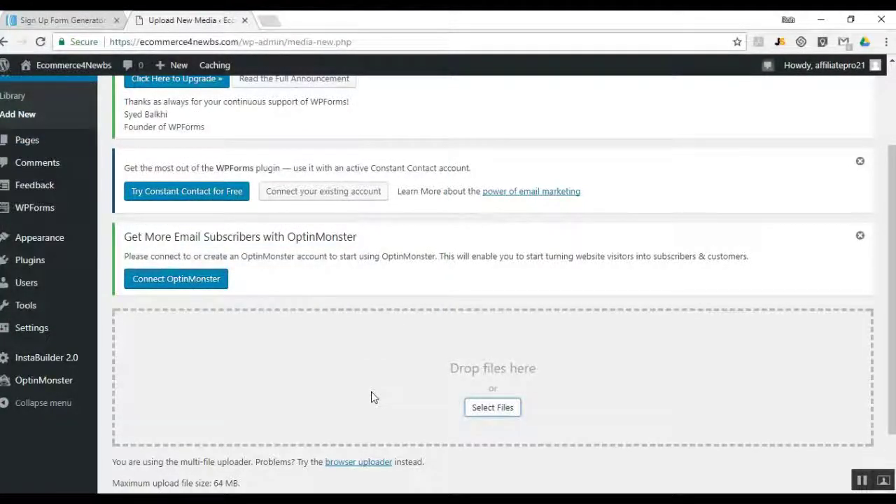
pyautogui.scroll(-1, 371, 393)
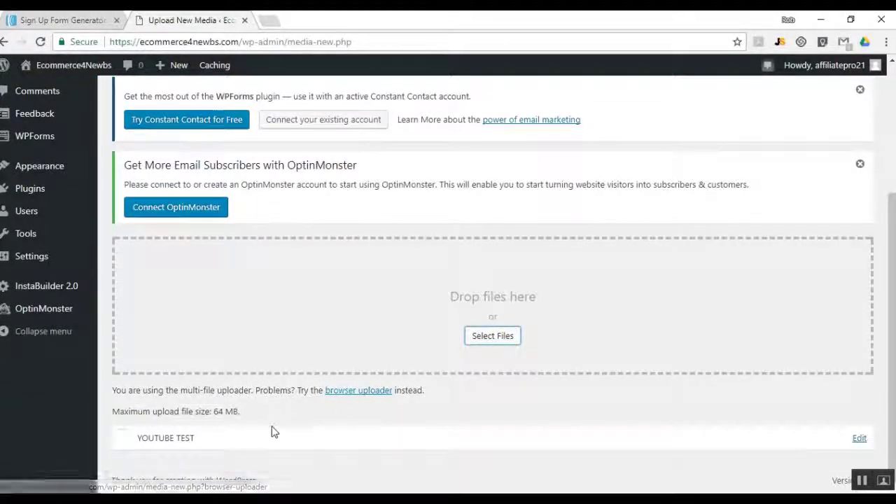
pyautogui.scroll(2, 151, 231)
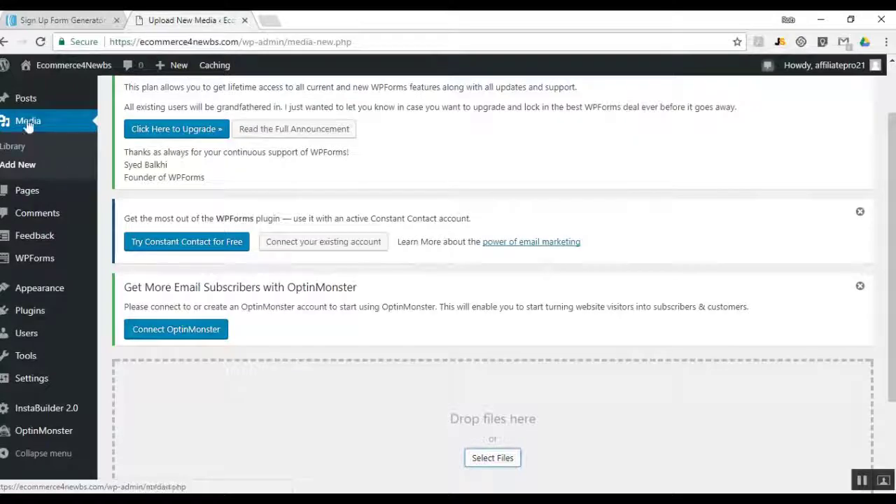
# Open YOUTUBE-TEST-2.pdf in the Media Library and select its file URL
pyautogui.click(17, 147)
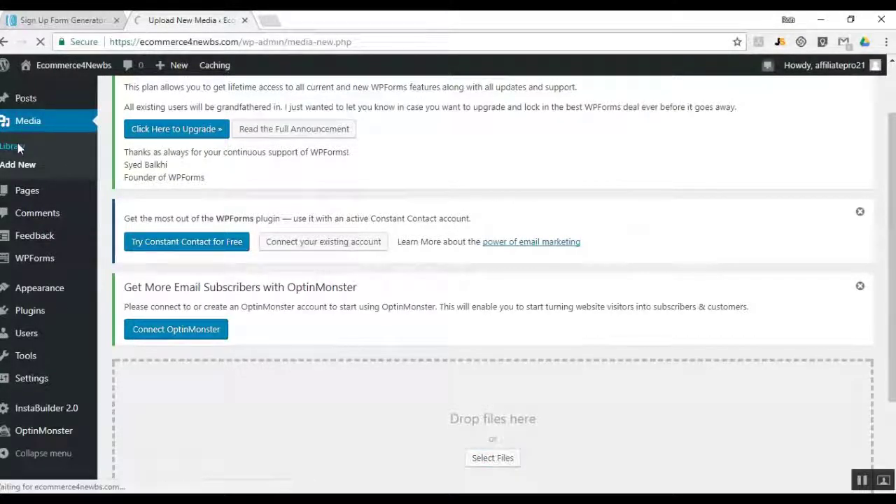
pyautogui.scroll(-2, 451, 294)
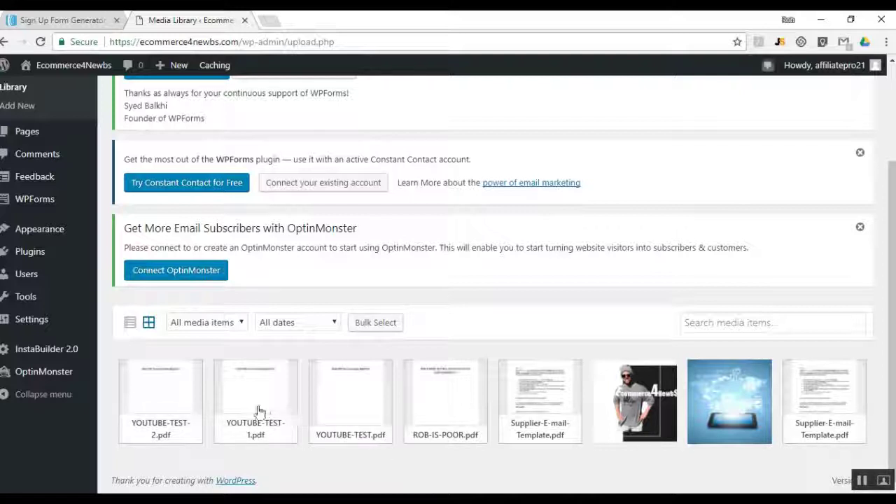
pyautogui.click(158, 397)
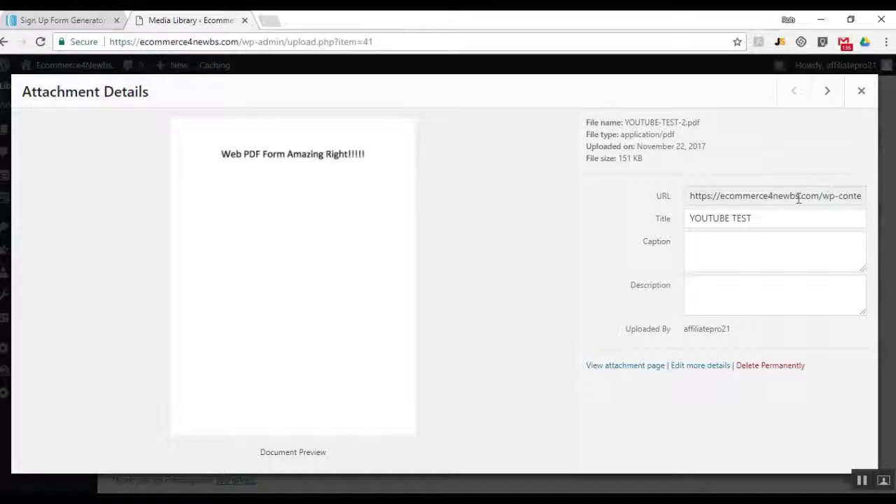
pyautogui.click(740, 196)
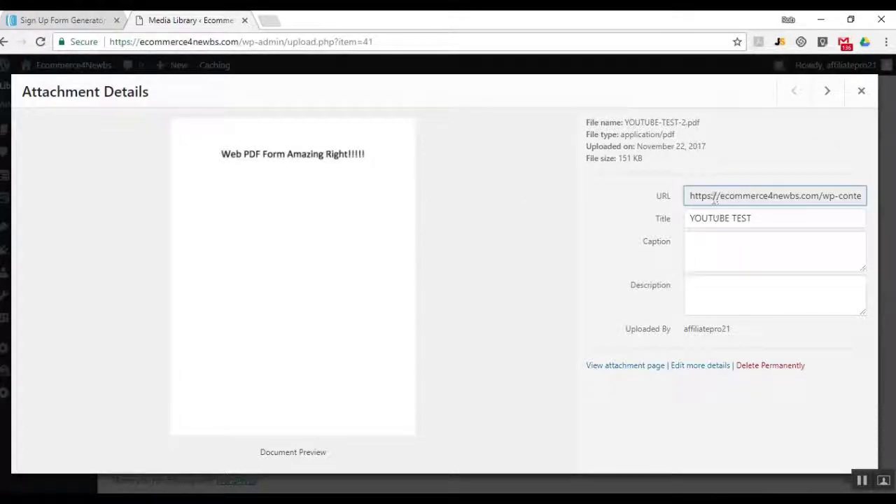
pyautogui.hotkey('ctrl', 'a')
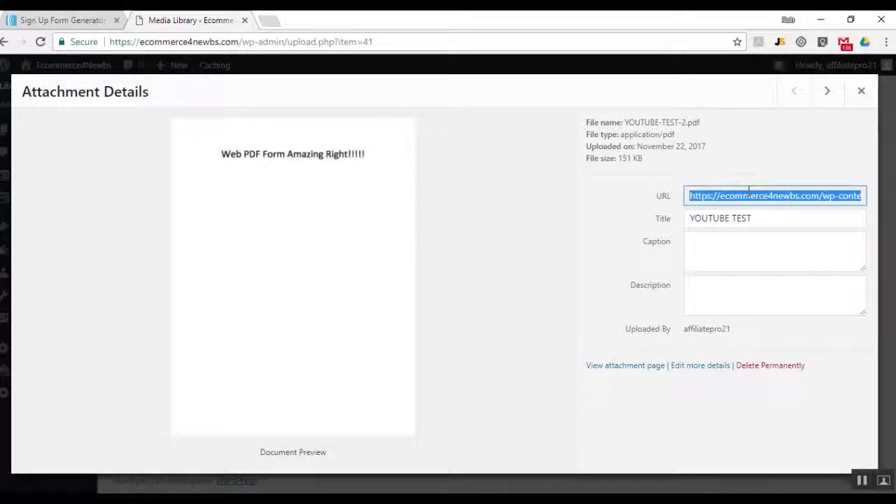
# Paste the PDF URL as the AWeber form's Custom Page URL and preview it
pyautogui.click(40, 21)
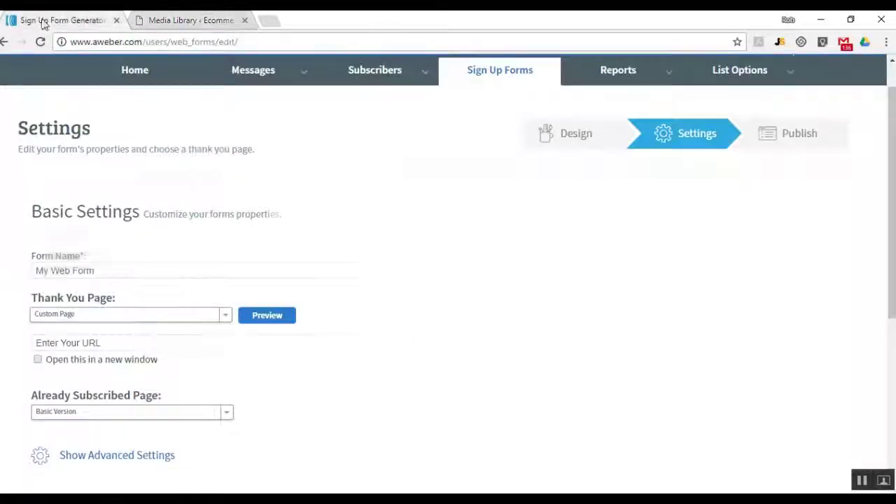
pyautogui.click(129, 342)
pyautogui.write('http://')
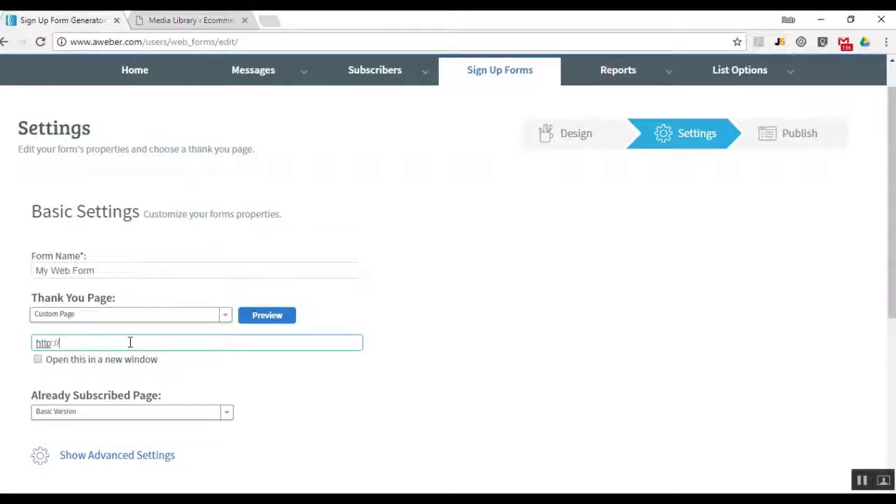
pyautogui.moveTo(130, 343); pyautogui.dragTo(12, 342)
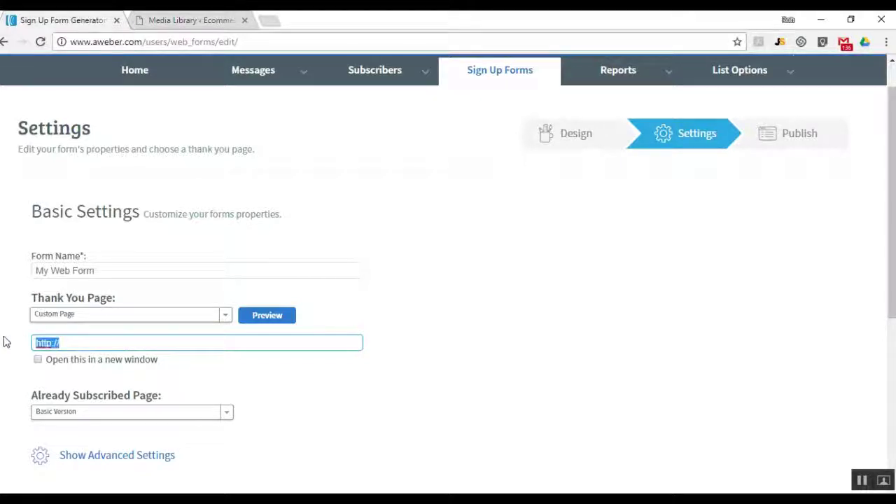
pyautogui.write('http://ecommerce4newbs.com/wp-content/uploads/2017/11/YOUTUBE-TEST-2.pdf')
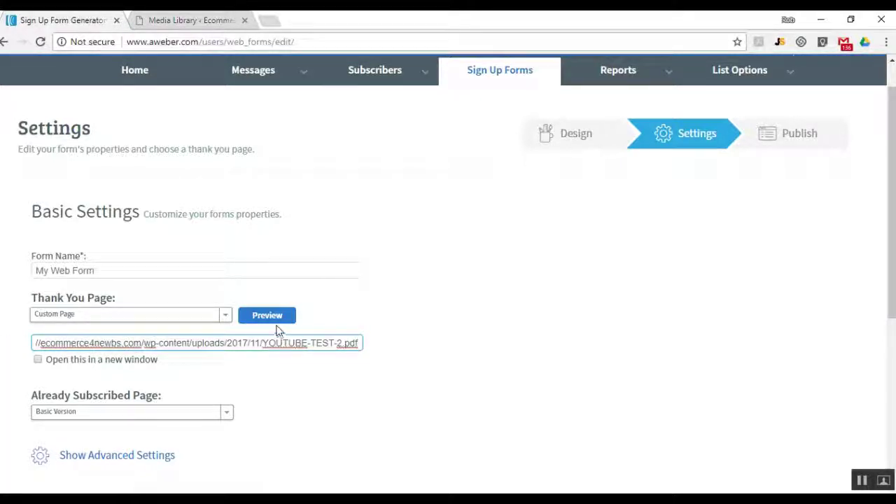
pyautogui.click(277, 321)
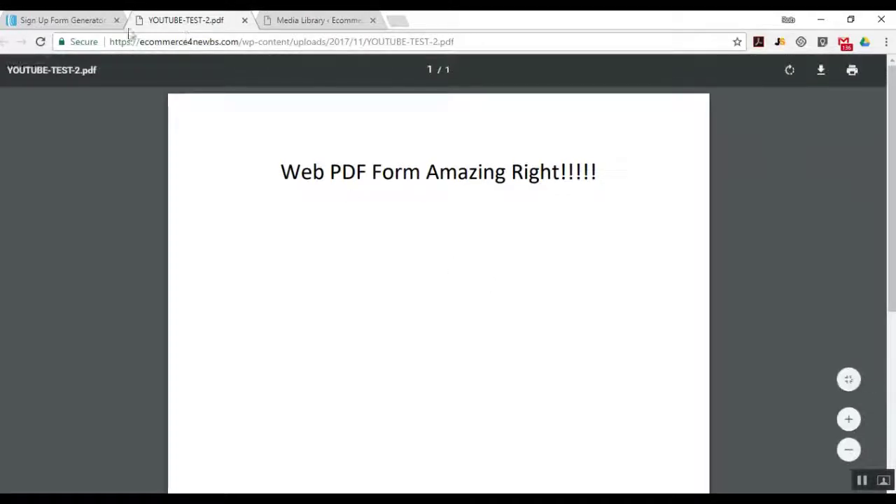
pyautogui.click(60, 20)
# Save the AWeber form, choosing self-install with the Raw HTML Version code
pyautogui.scroll(-2, 683, 376)
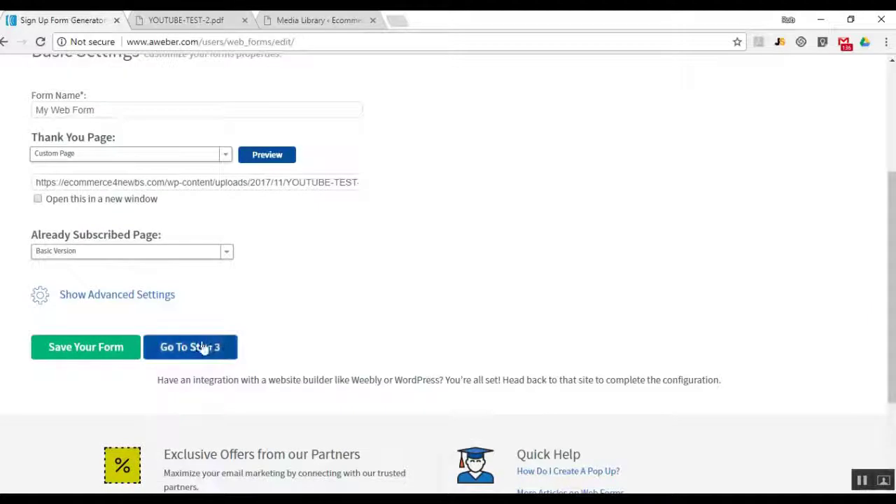
pyautogui.click(203, 348)
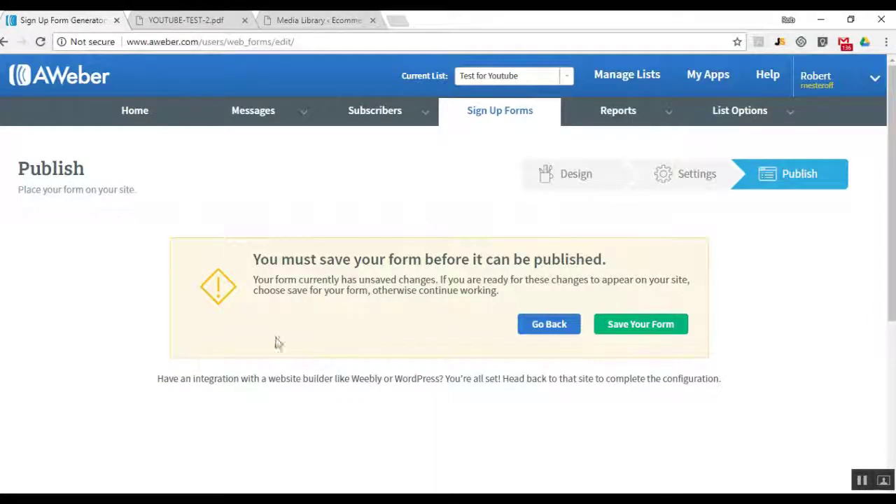
pyautogui.click(651, 327)
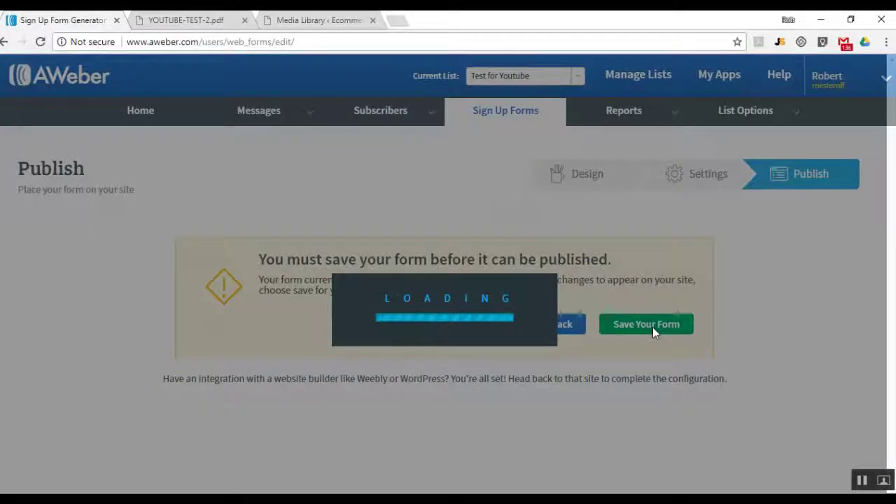
pyautogui.scroll(-1, 242, 266)
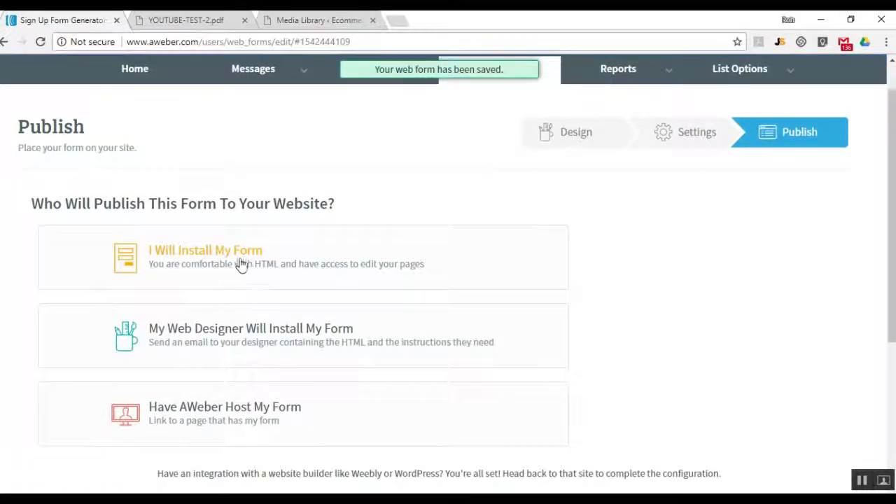
pyautogui.click(231, 258)
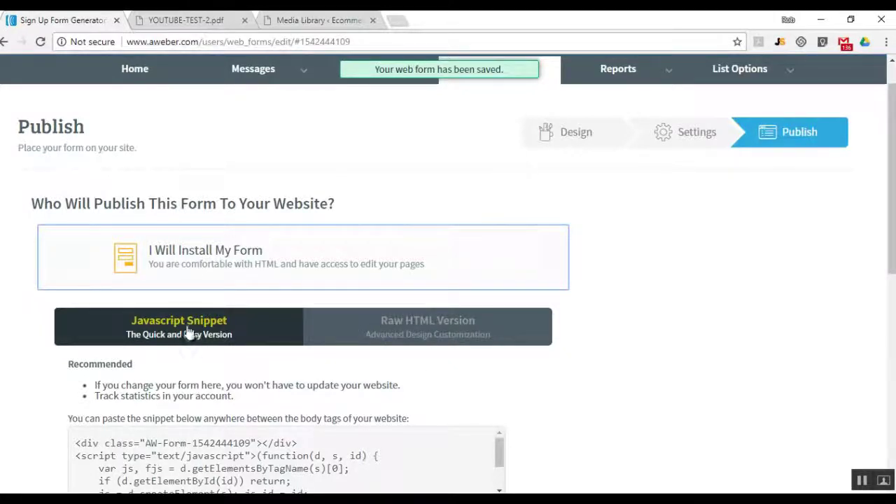
pyautogui.click(399, 322)
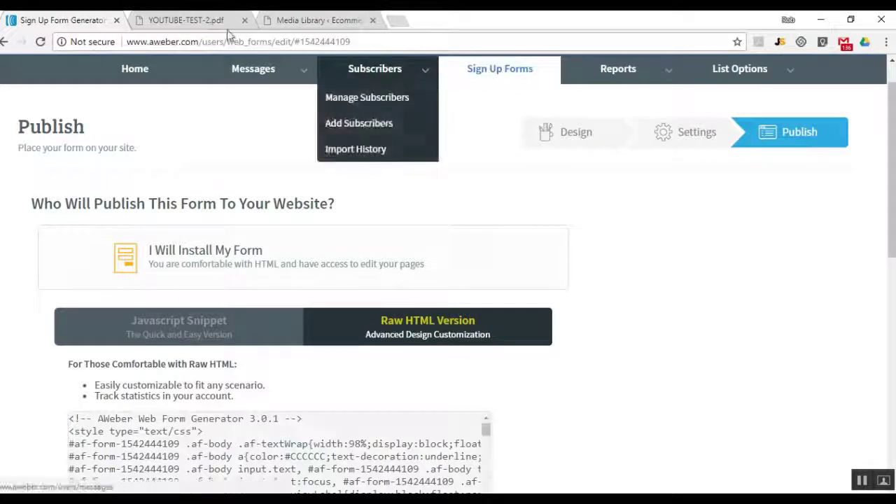
pyautogui.click(323, 20)
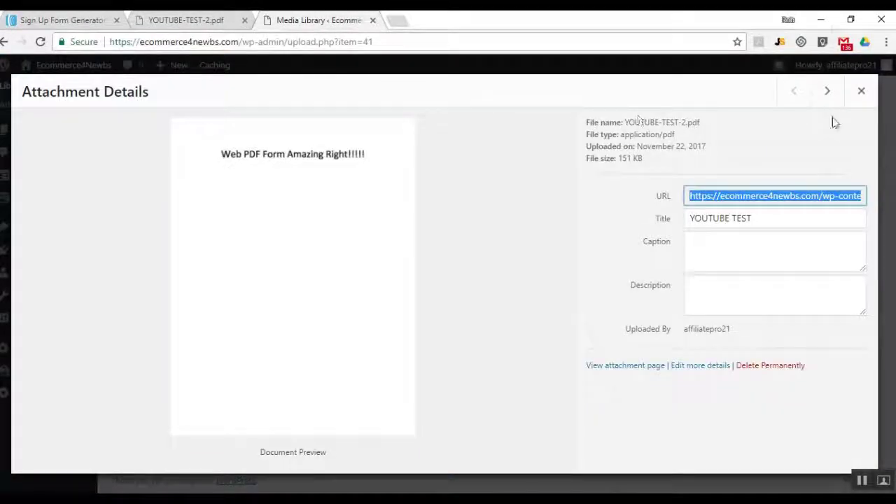
# Close the PDF details and view the InstaBuilder 2.0 dashboard with 14 visits, 9 unique visitors
pyautogui.click(861, 91)
pyautogui.moveTo(25, 297)
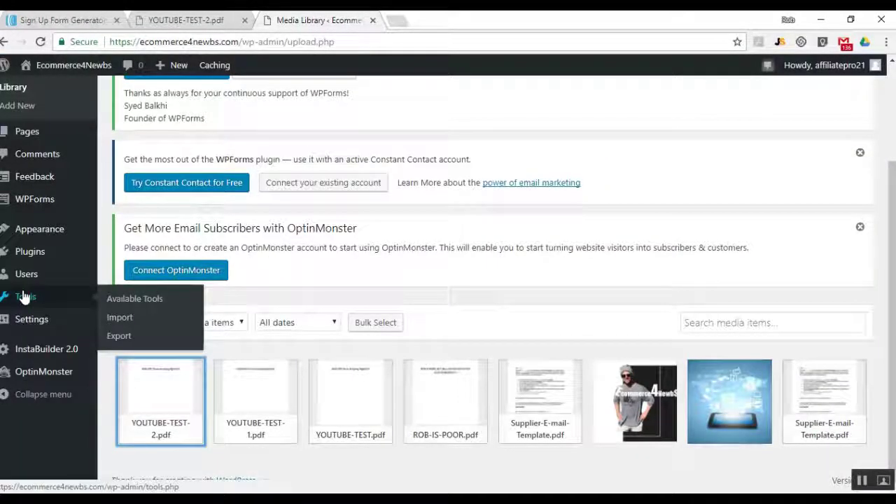
pyautogui.moveTo(45, 345)
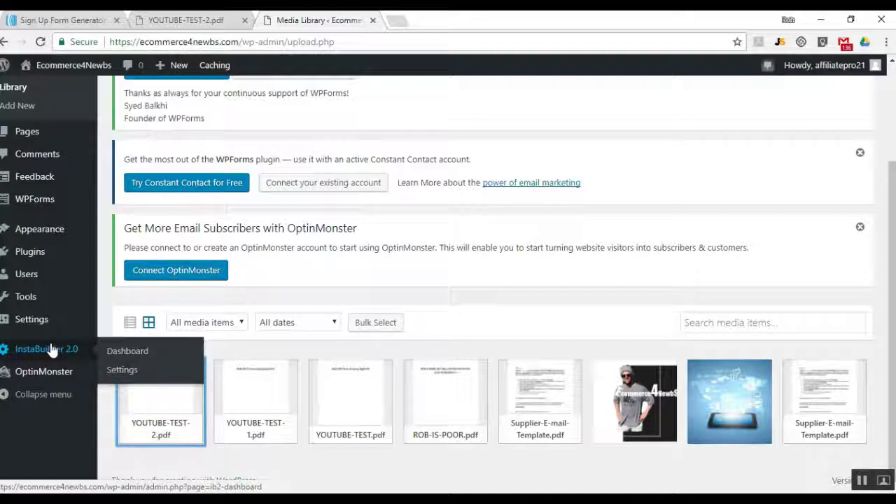
pyautogui.click(121, 353)
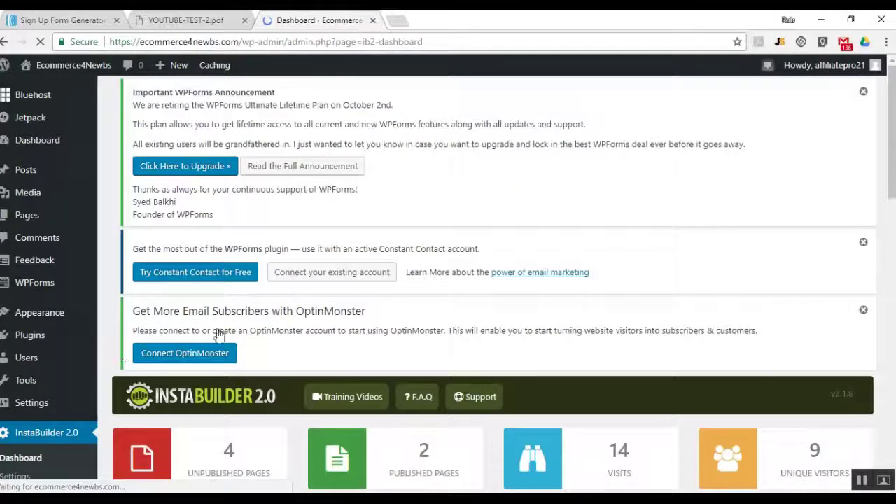
pyautogui.scroll(-3, 553, 279)
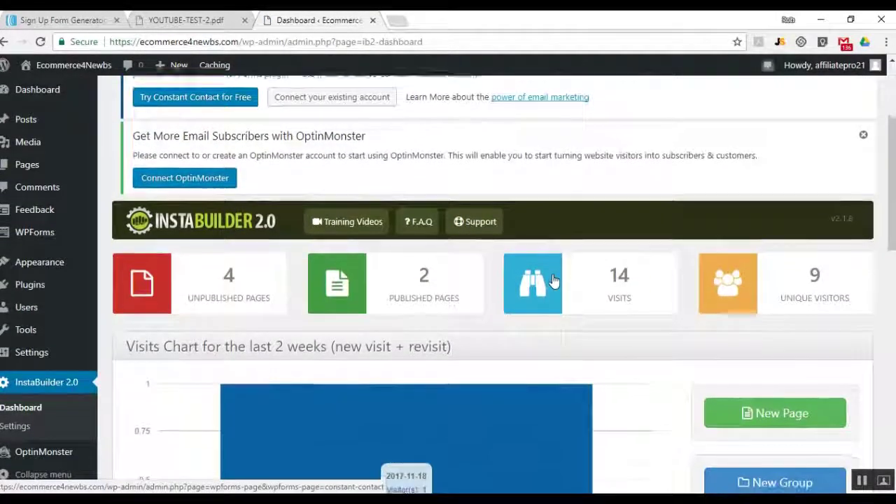
pyautogui.scroll(-1, 553, 279)
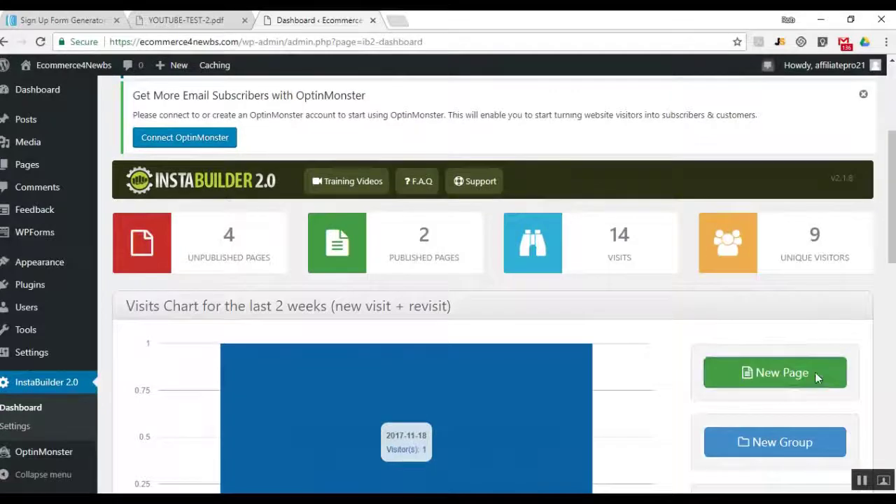
pyautogui.click(815, 374)
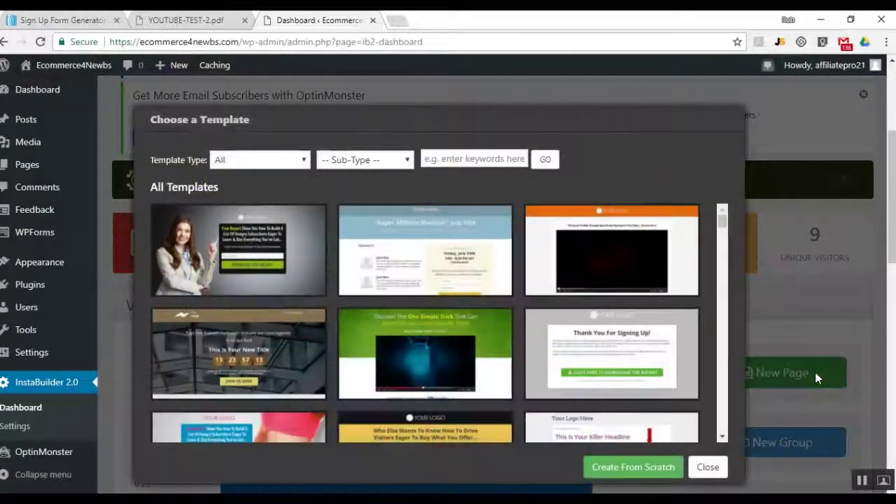
# Filter templates to Squeeze Pages and choose the smiling-woman free report template
pyautogui.click(302, 161)
pyautogui.click(260, 223)
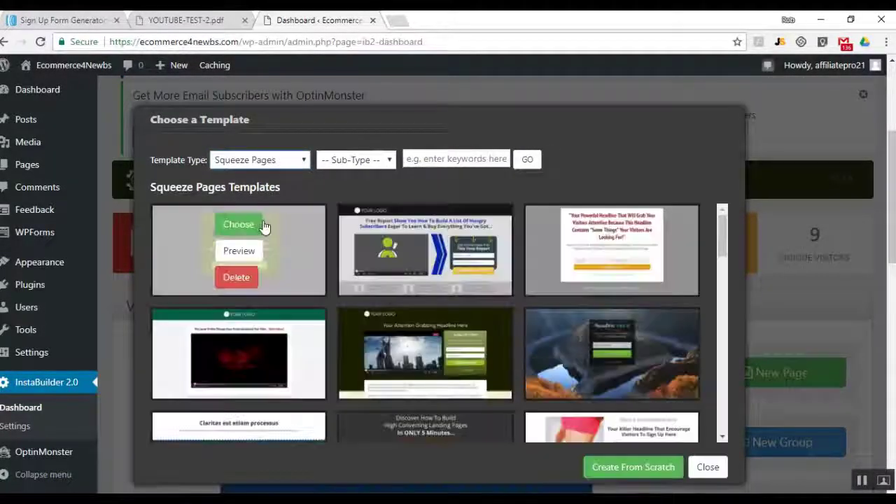
pyautogui.scroll(-5, 280, 361)
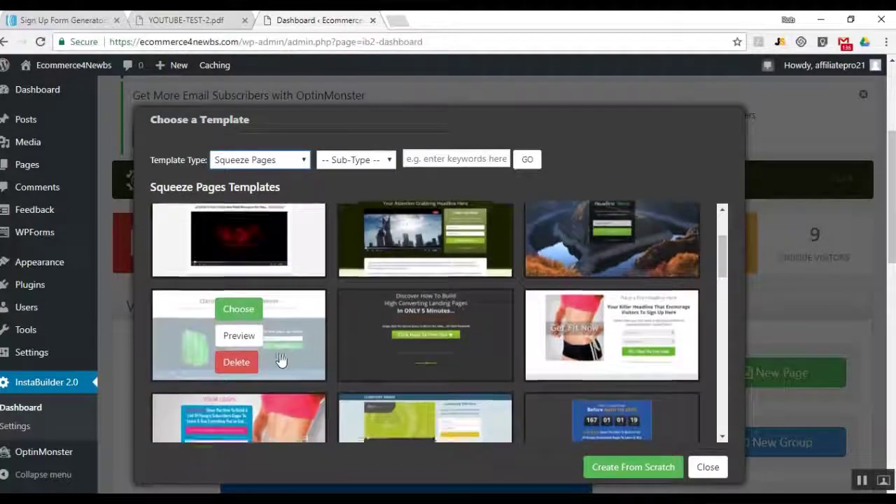
pyautogui.scroll(-5, 279, 361)
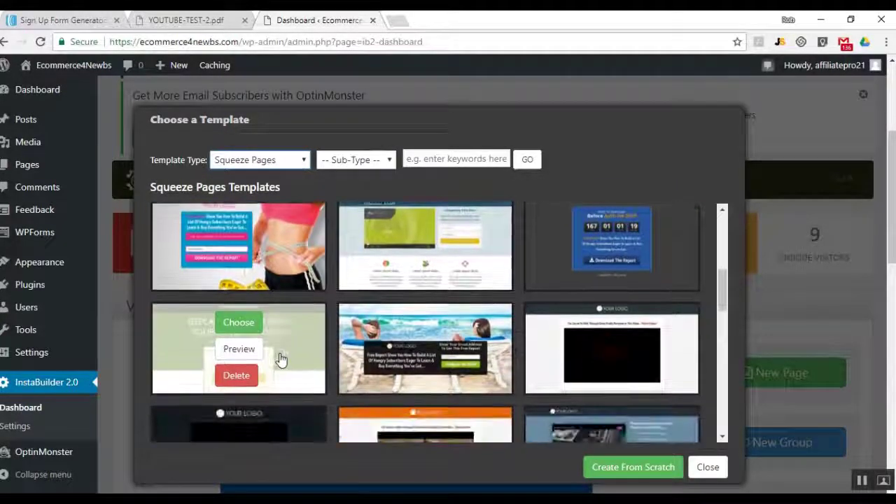
pyautogui.scroll(-4, 279, 358)
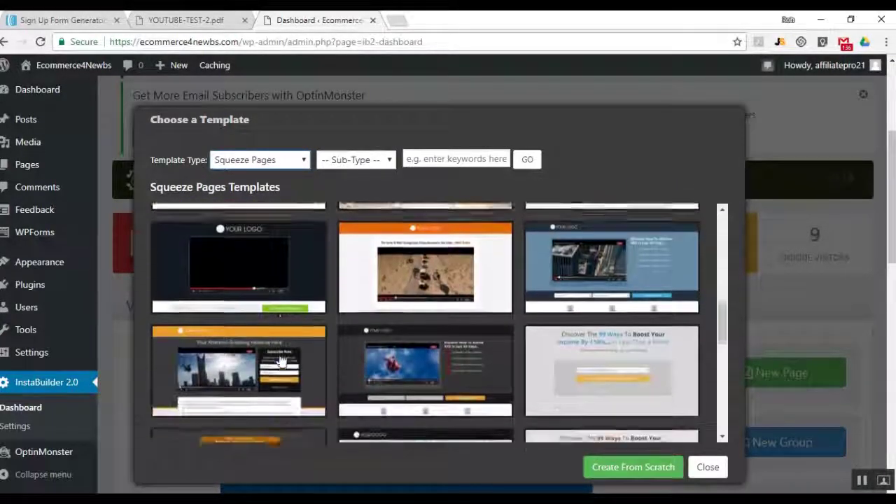
pyautogui.scroll(4, 280, 360)
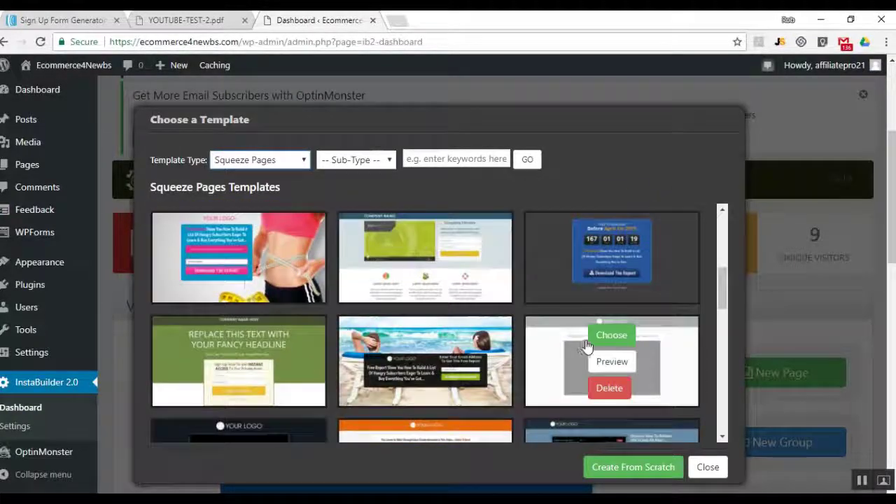
pyautogui.moveTo(728, 296); pyautogui.dragTo(705, 380)
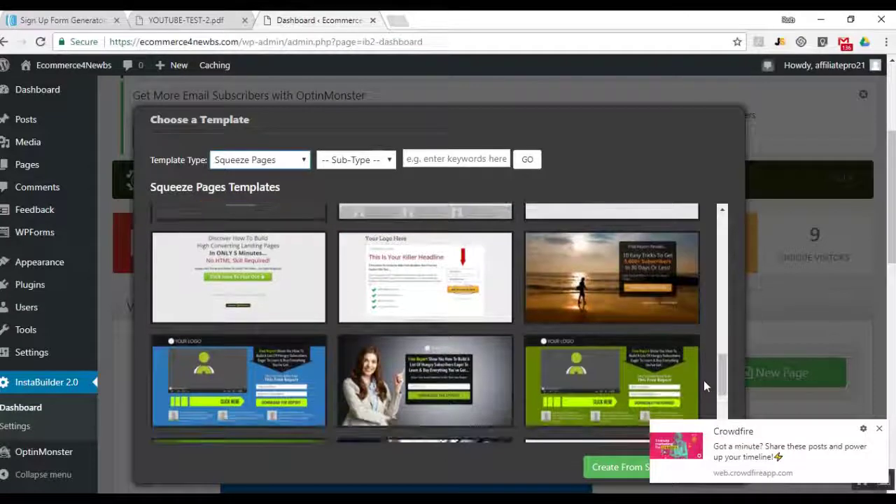
pyautogui.moveTo(391, 369)
pyautogui.click(435, 358)
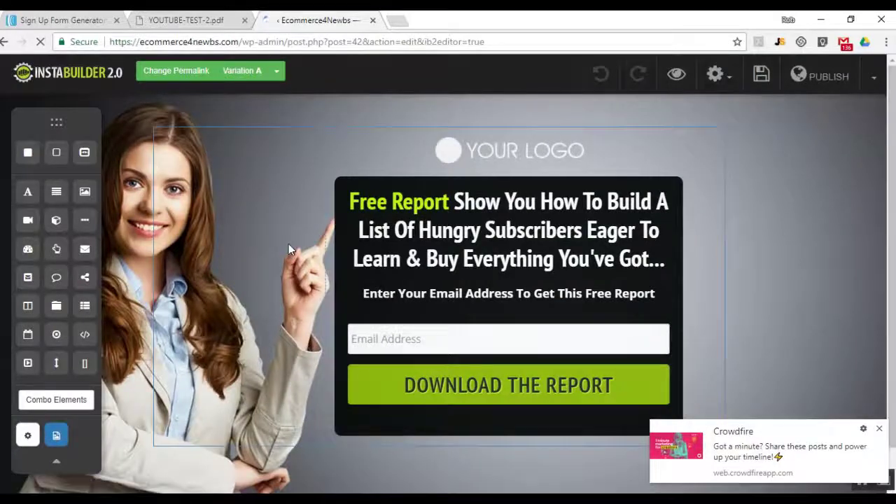
pyautogui.click(880, 428)
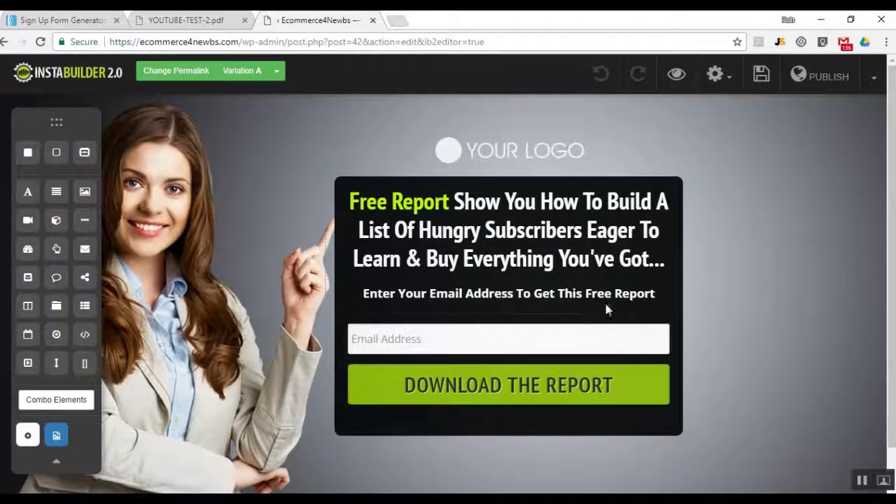
# Make the opt-in form's First Name field visible and required via Manage Fields
pyautogui.moveTo(606, 316)
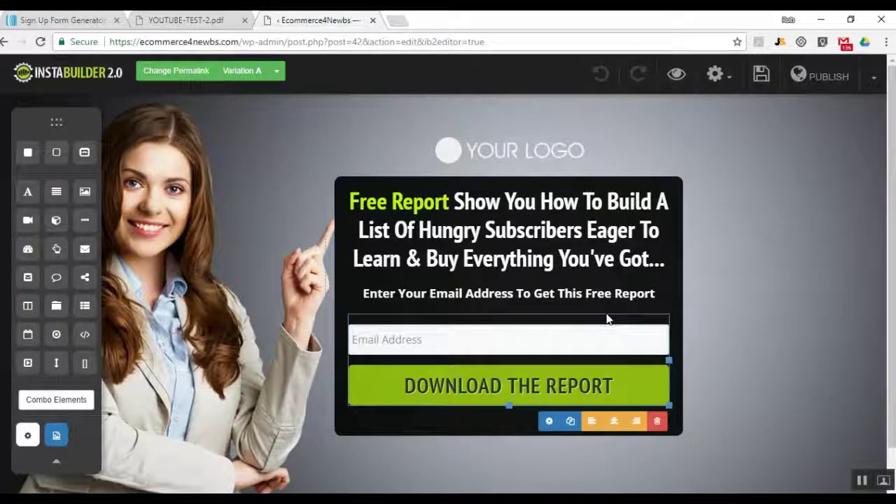
pyautogui.click(549, 422)
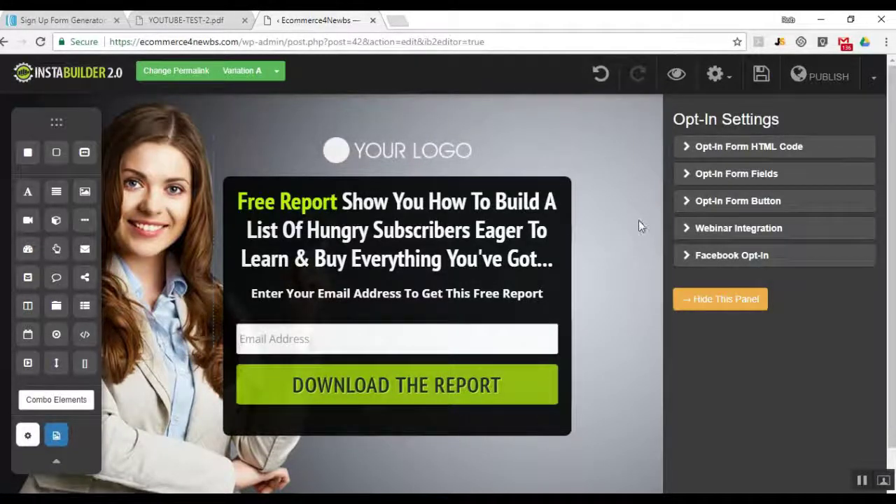
pyautogui.click(698, 177)
pyautogui.click(717, 462)
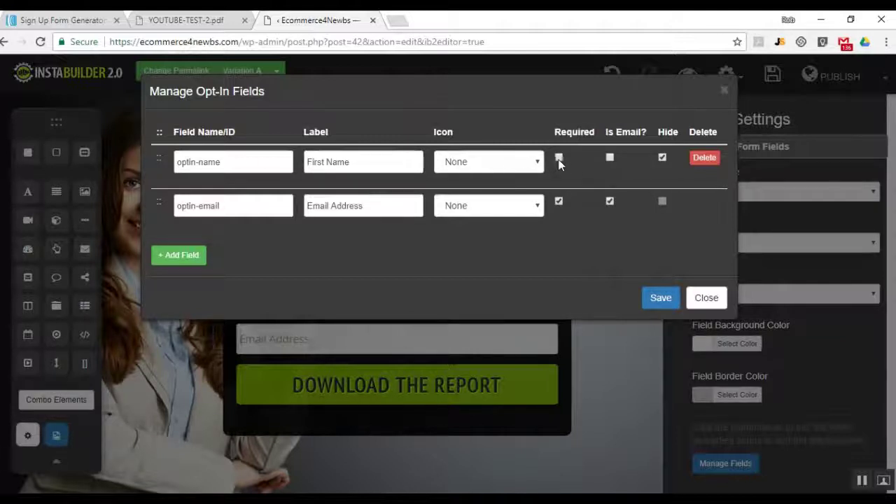
pyautogui.click(660, 297)
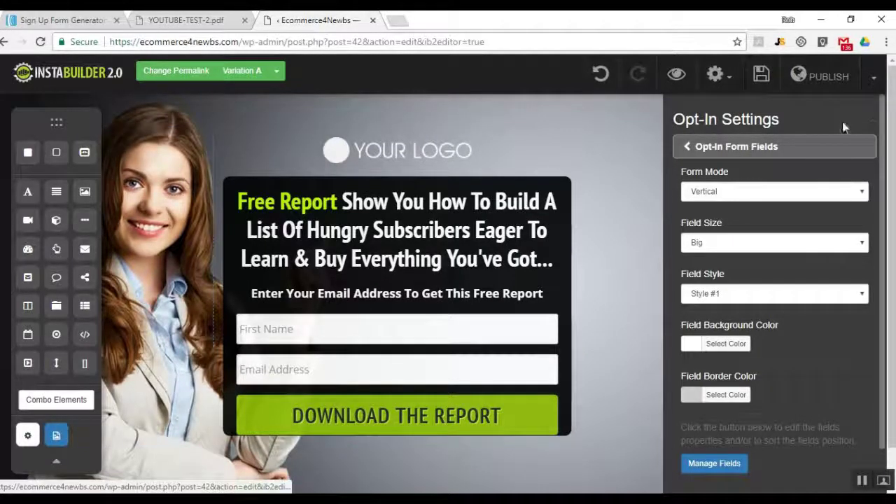
# Close the opt-in settings and open the page's Background Image settings
pyautogui.click(873, 127)
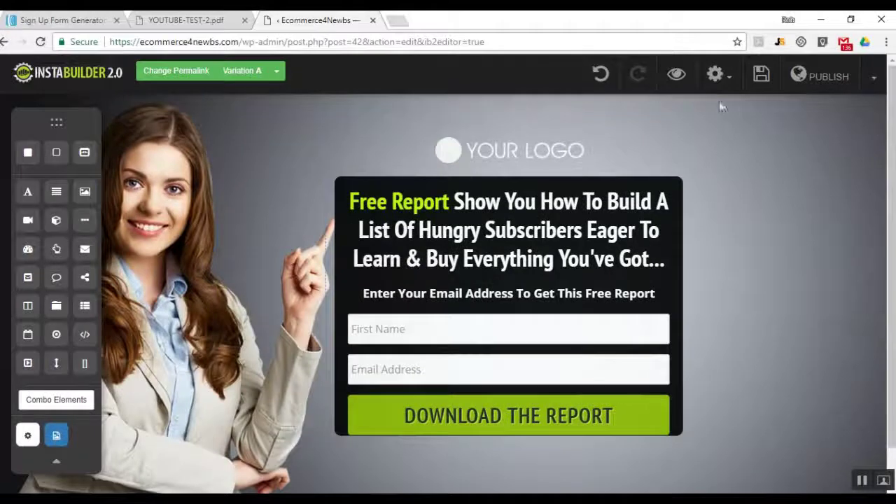
pyautogui.click(717, 76)
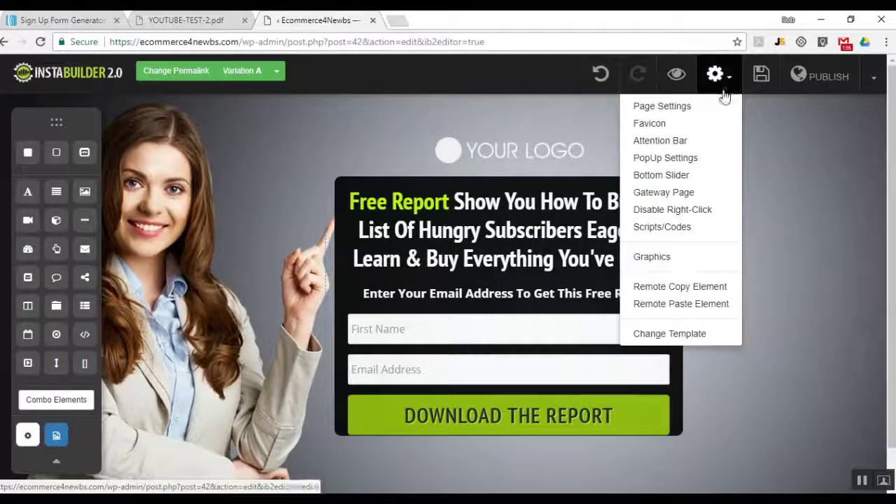
pyautogui.click(694, 105)
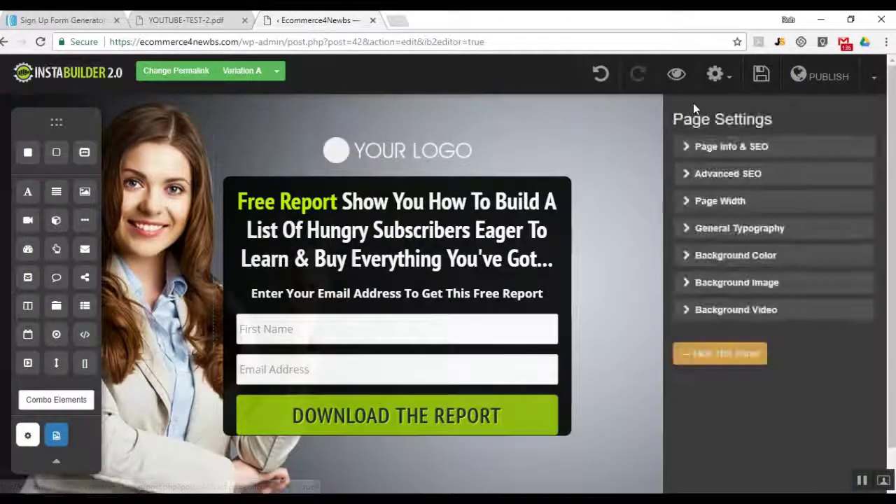
pyautogui.click(726, 284)
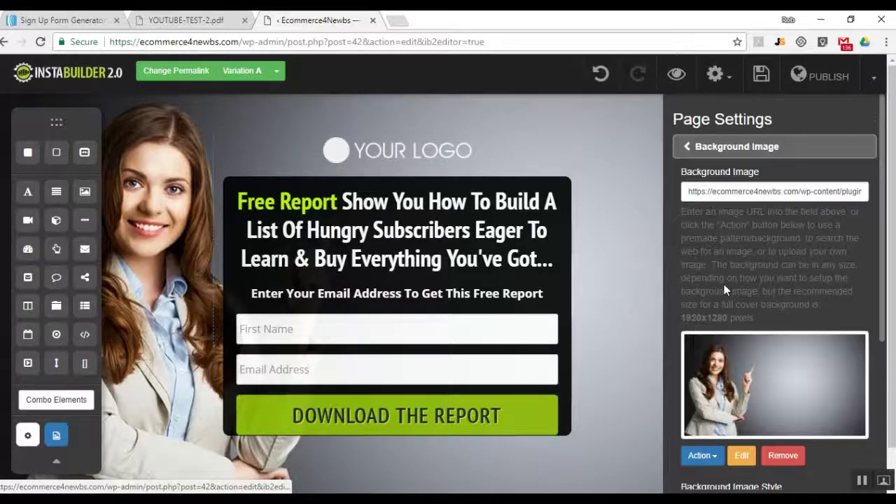
pyautogui.click(717, 456)
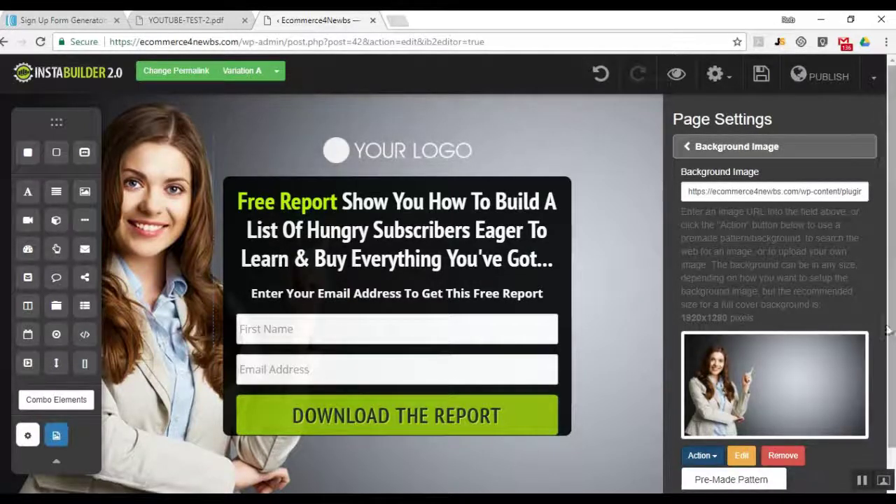
pyautogui.click(883, 382)
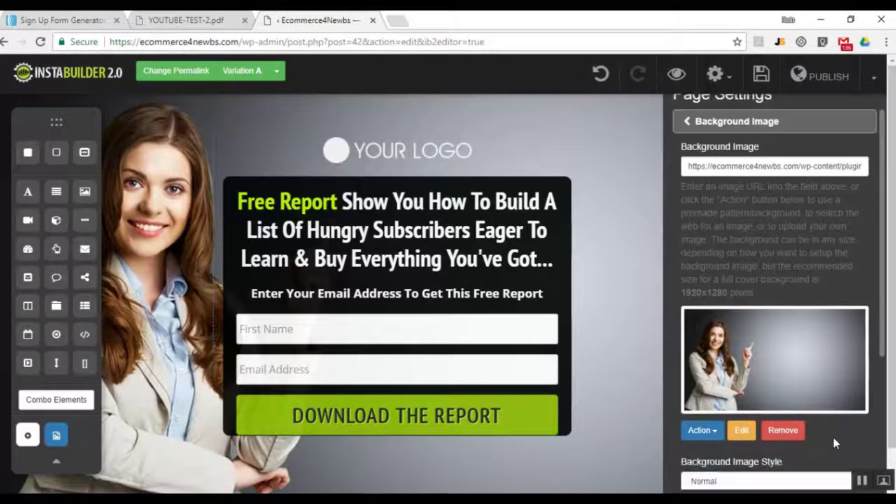
# Set the Ecommerce4Newbs media library image as the page background
pyautogui.scroll(-1, 833, 438)
pyautogui.click(702, 426)
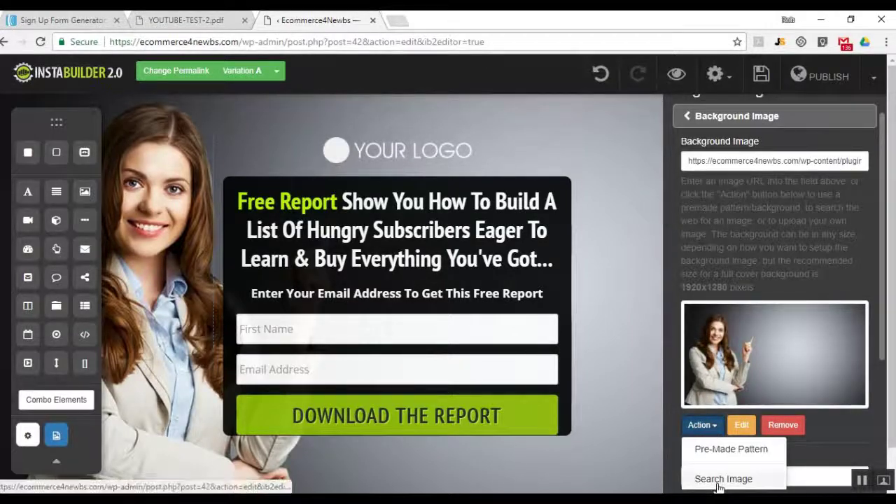
pyautogui.click(724, 479)
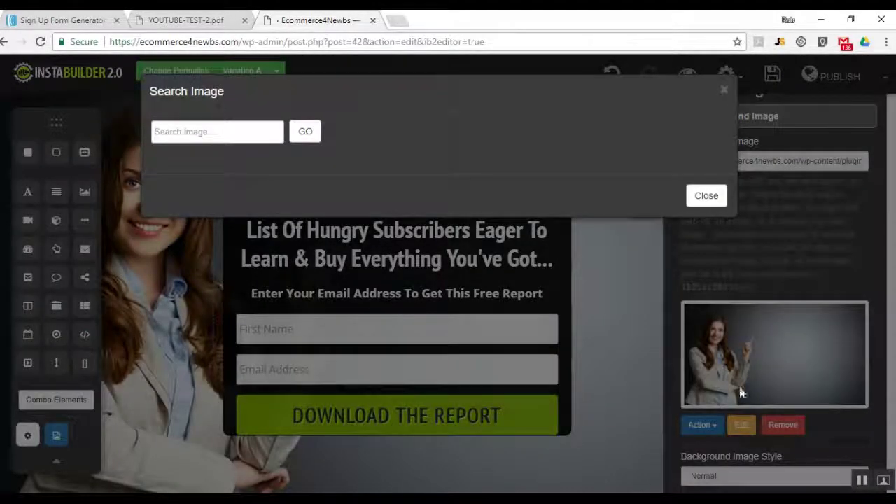
pyautogui.click(715, 422)
pyautogui.click(715, 424)
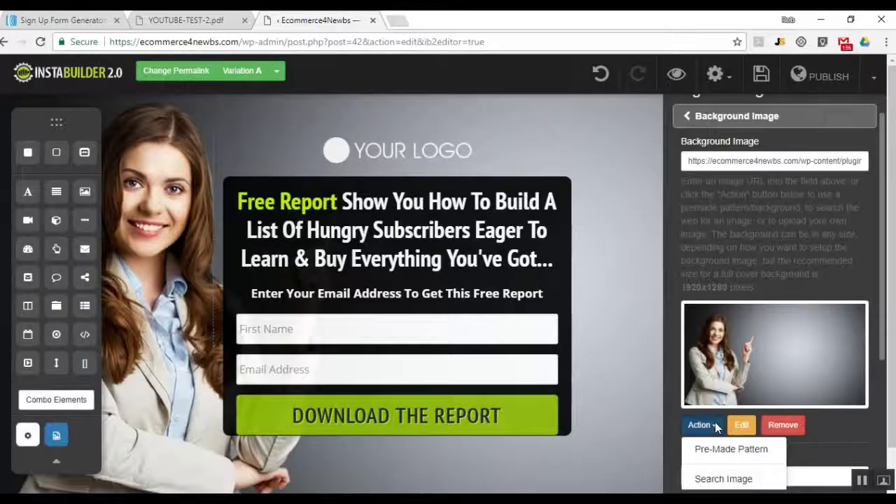
pyautogui.scroll(-1, 717, 427)
pyautogui.click(710, 449)
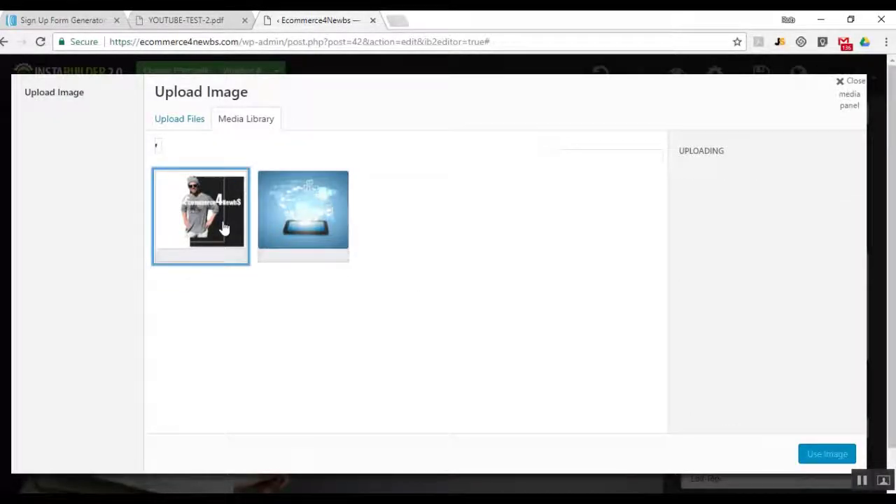
pyautogui.click(224, 229)
pyautogui.click(813, 453)
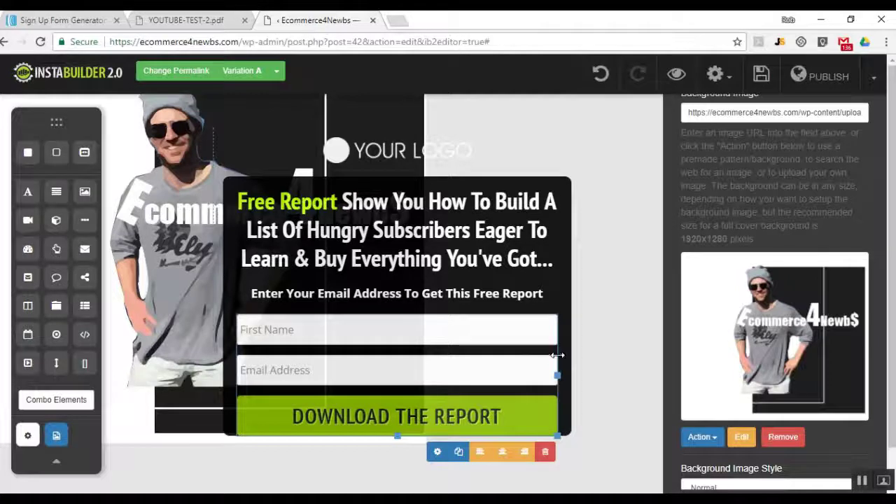
# Copy AWeber's raw HTML form code into the Opt-In Form HTML Code box
pyautogui.click(437, 452)
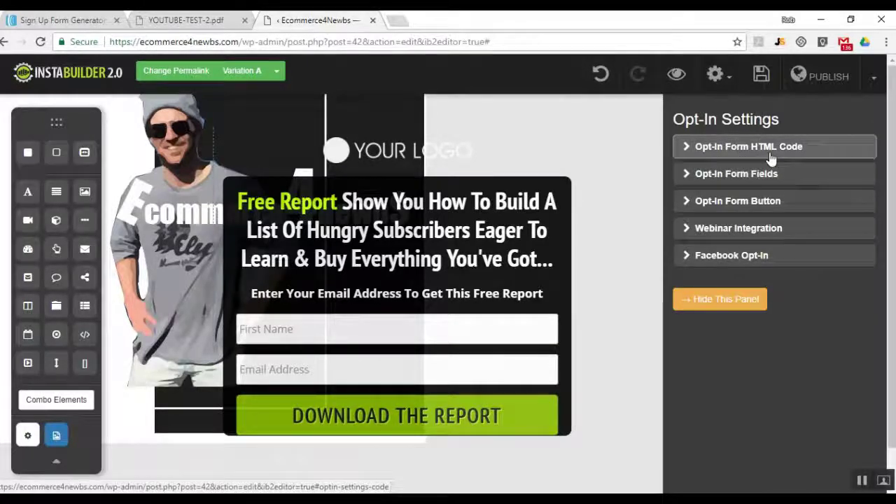
pyautogui.click(684, 151)
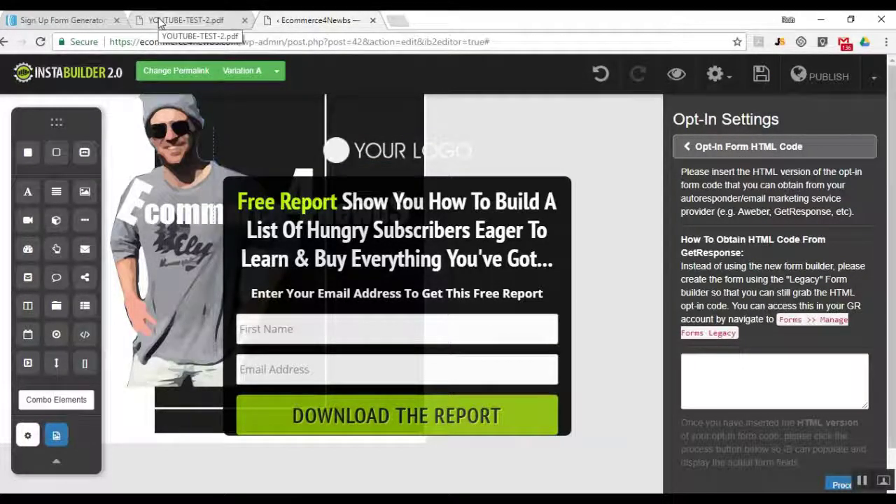
pyautogui.click(73, 21)
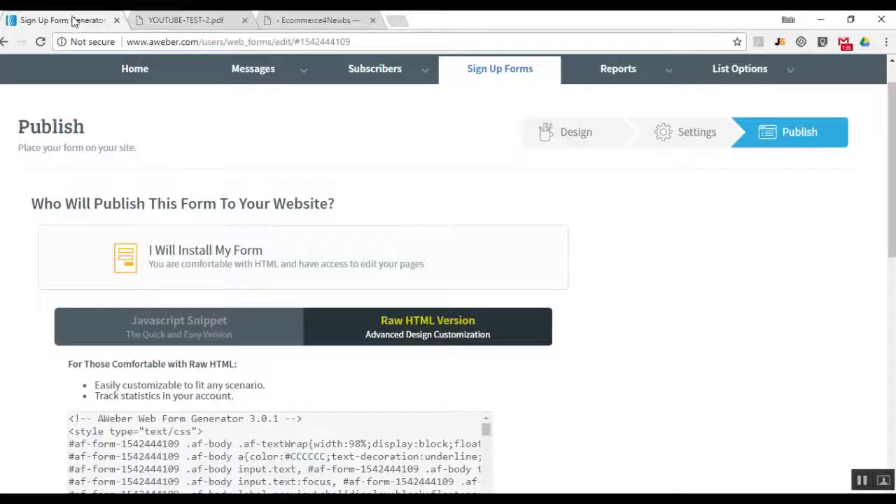
pyautogui.click(113, 428)
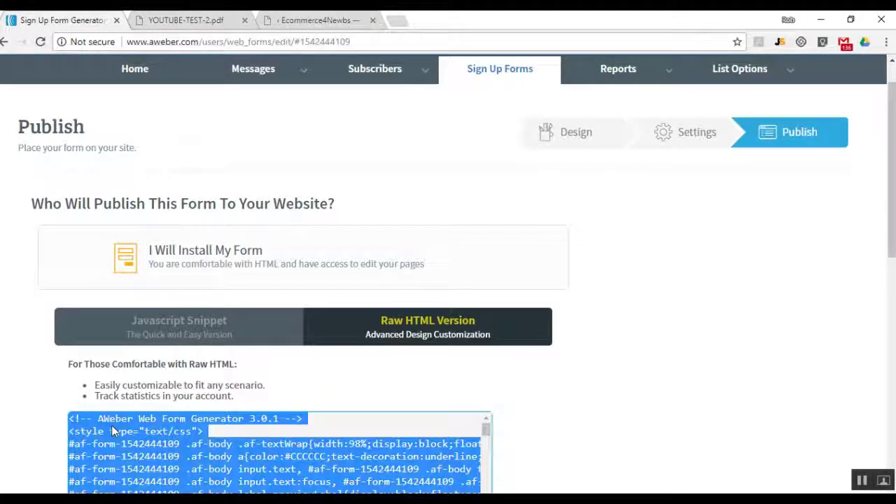
pyautogui.click(308, 20)
pyautogui.click(719, 370)
pyautogui.hotkey('ctrl', 'v')
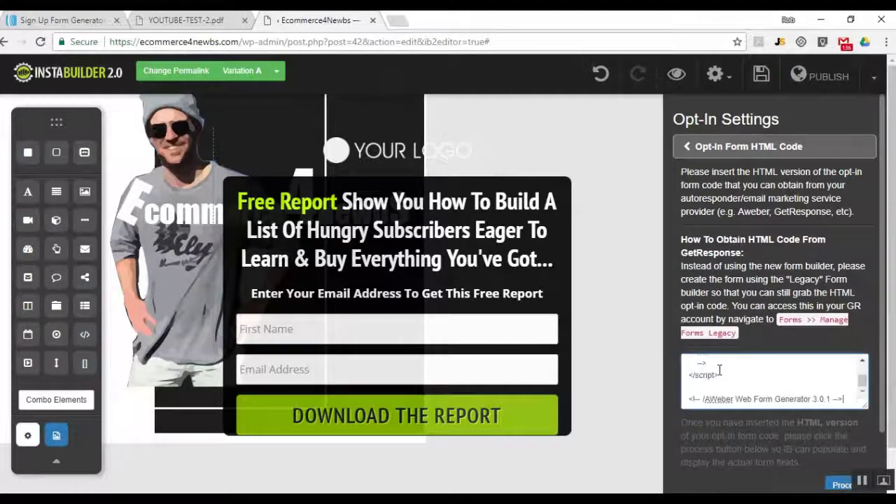
# Process the AWeber code into Name and Email fields and publish the squeeze page
pyautogui.click(835, 485)
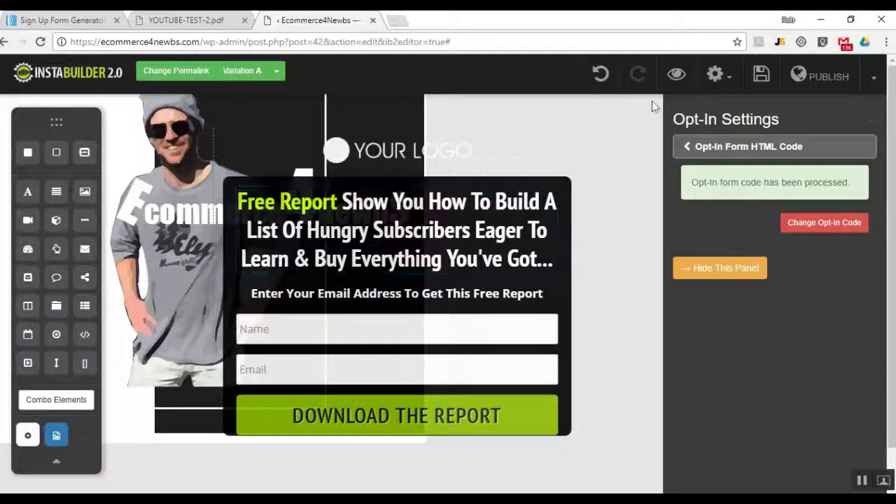
pyautogui.click(808, 79)
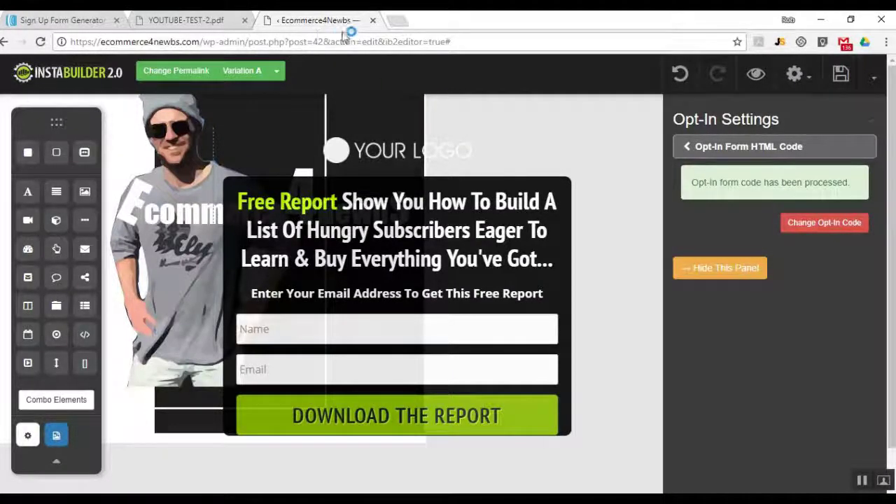
# Open Bluehost from the My Websites and Tools bookmarks in a new tab and view My Sites
pyautogui.click(397, 22)
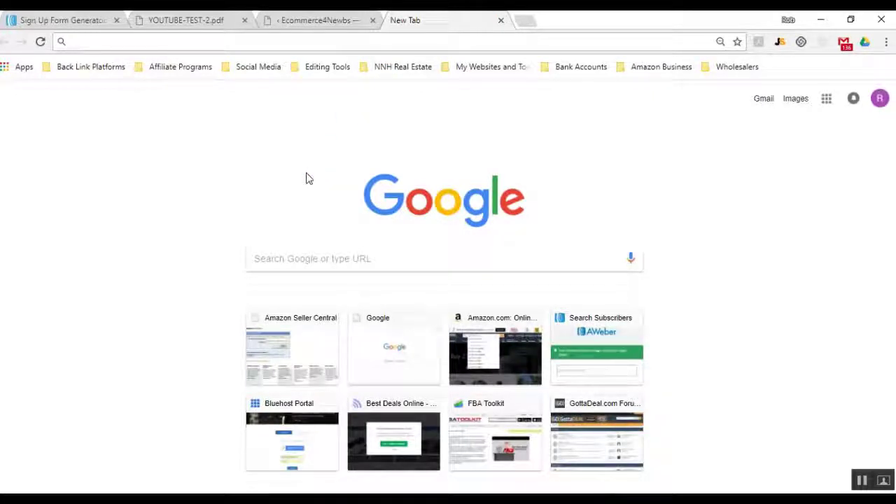
pyautogui.click(477, 72)
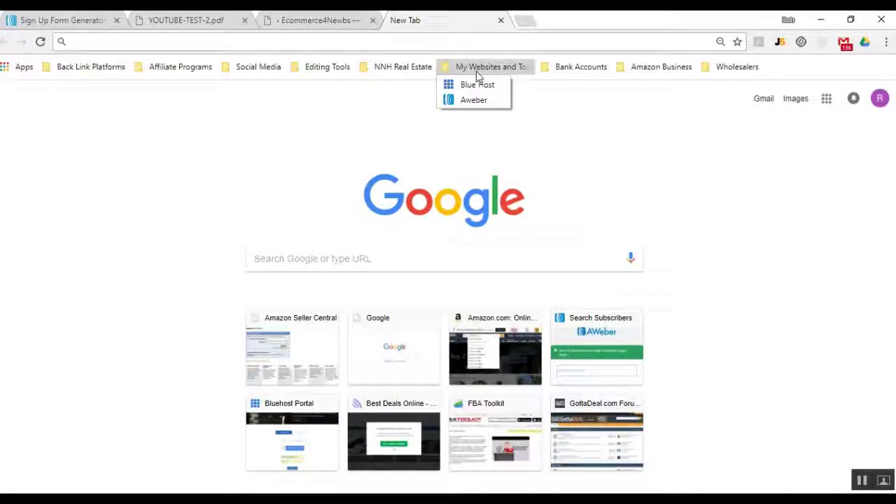
pyautogui.click(475, 88)
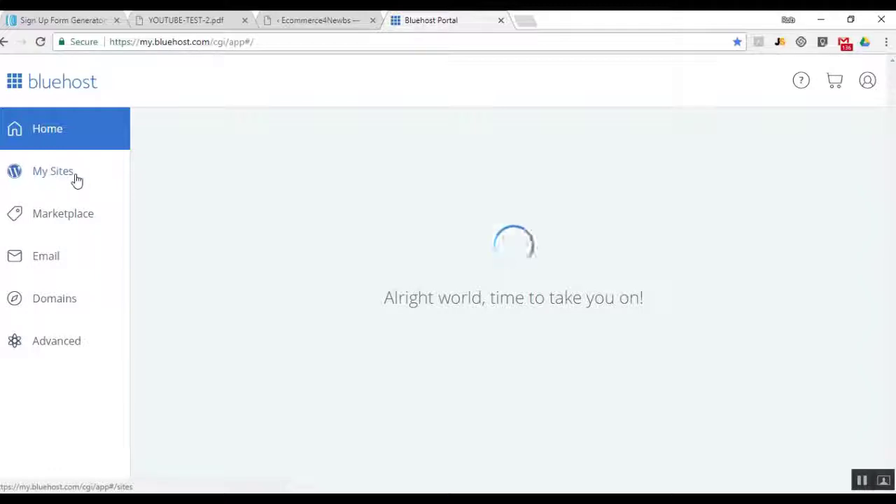
pyautogui.click(36, 176)
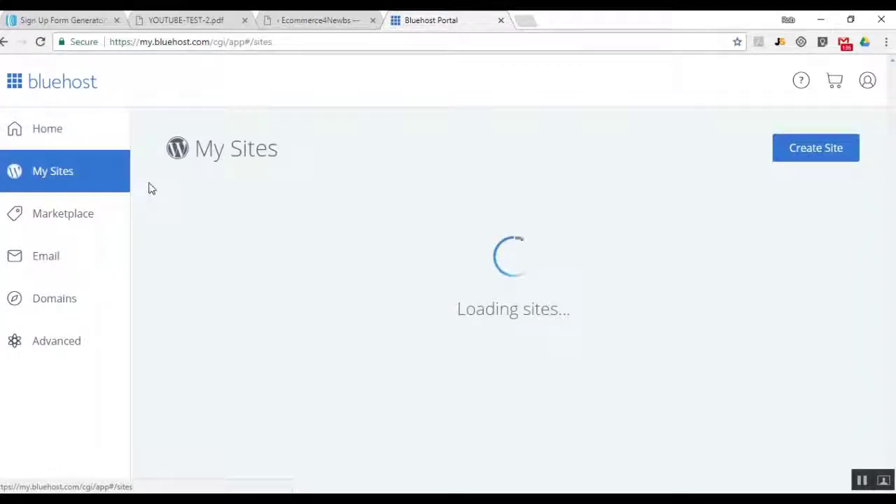
# Log into the Ecommerce4Newbs dashboard and scroll All Pages to the new generaloptin page
pyautogui.moveTo(539, 339)
pyautogui.click(518, 298)
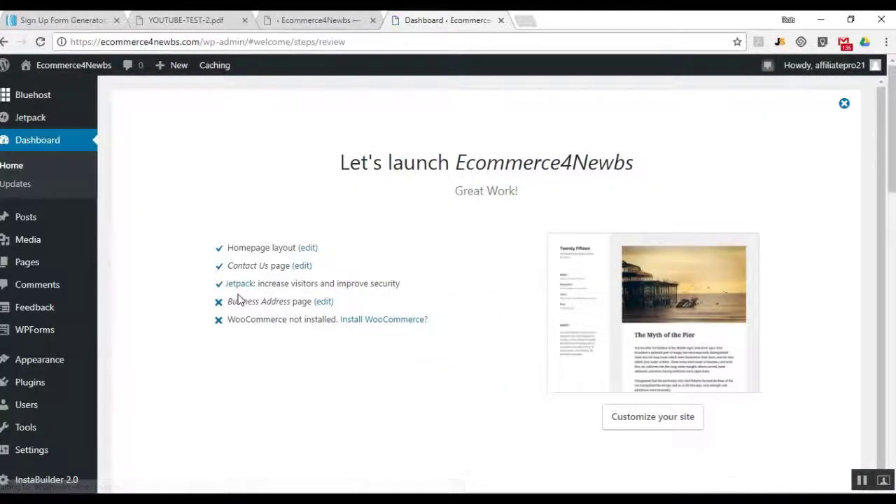
pyautogui.click(27, 266)
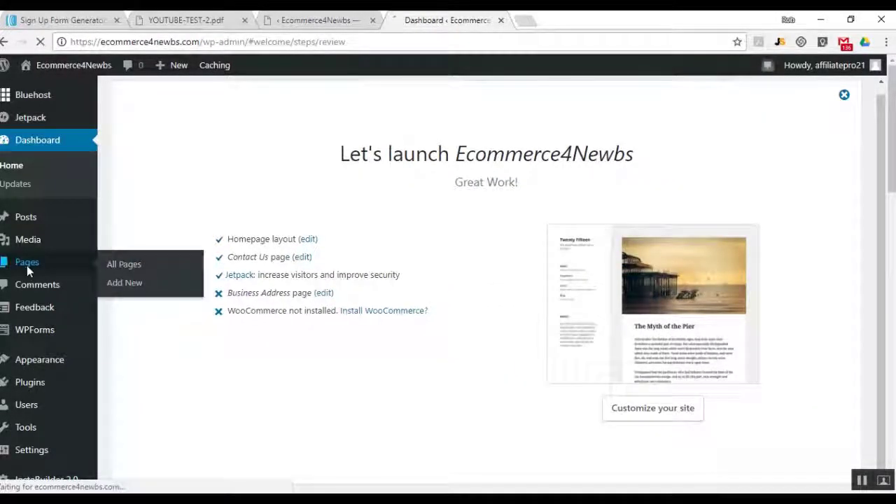
pyautogui.scroll(-3, 214, 325)
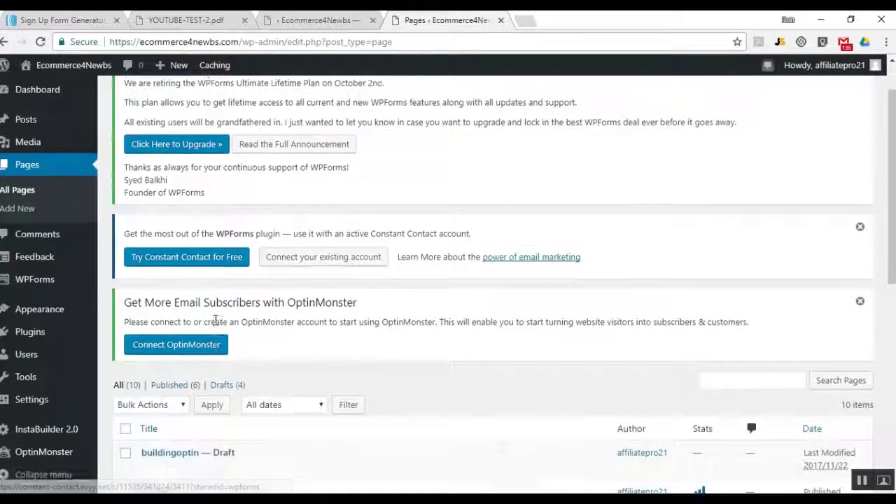
pyautogui.scroll(-2, 216, 323)
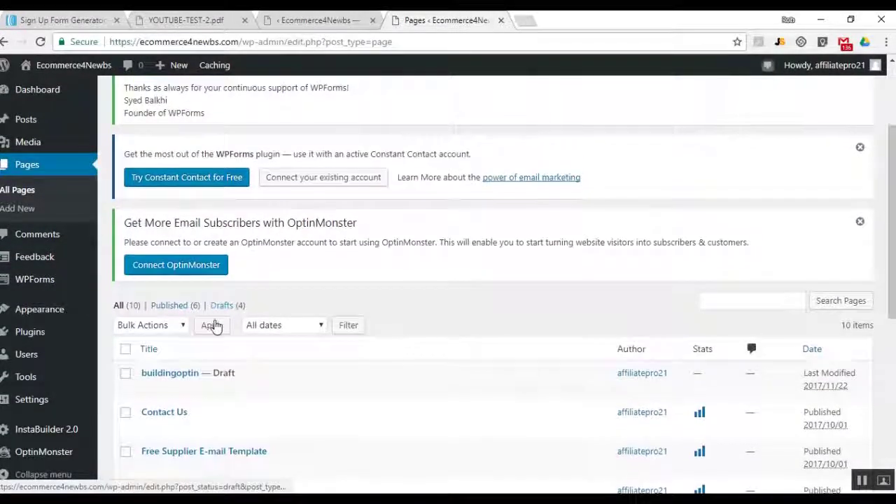
pyautogui.scroll(-1, 216, 325)
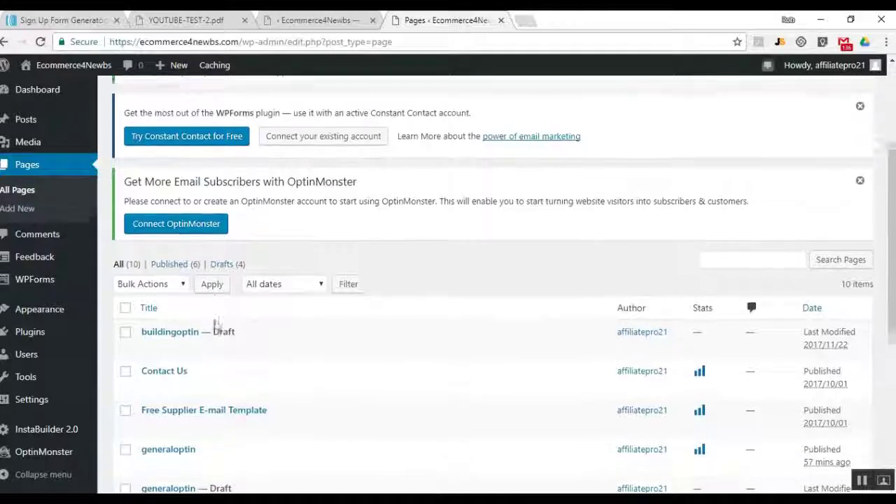
pyautogui.scroll(-2, 216, 325)
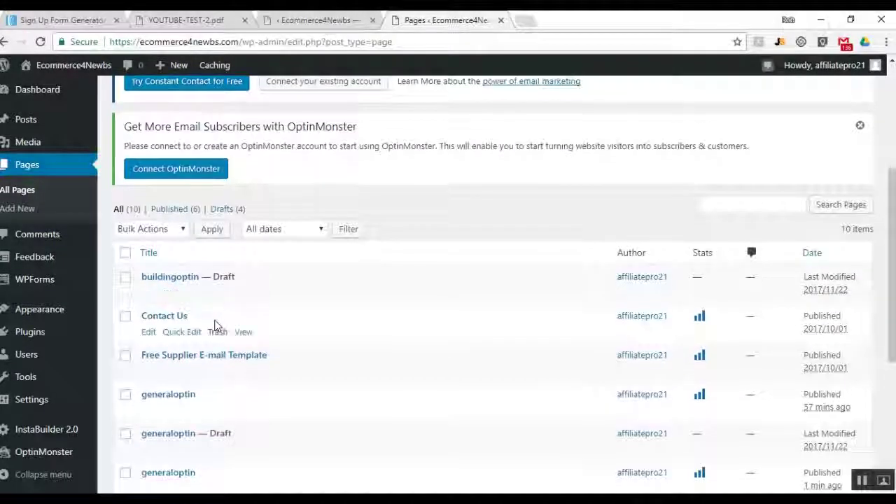
pyautogui.scroll(-1, 339, 375)
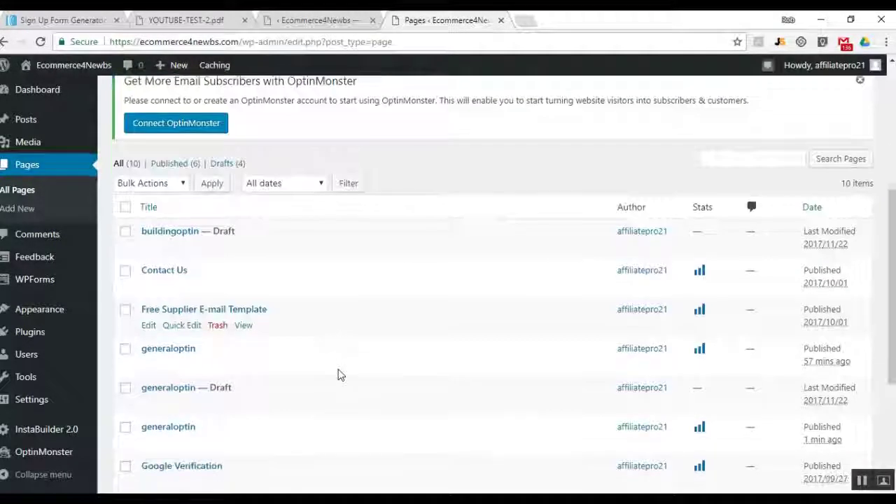
pyautogui.scroll(-1, 339, 374)
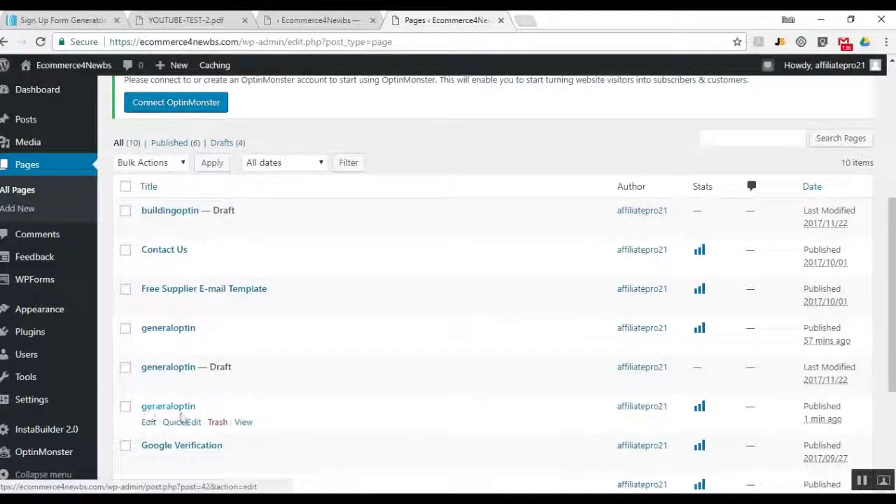
# Open the generaloptin page and change its permalink slug to youtubetest
pyautogui.click(162, 412)
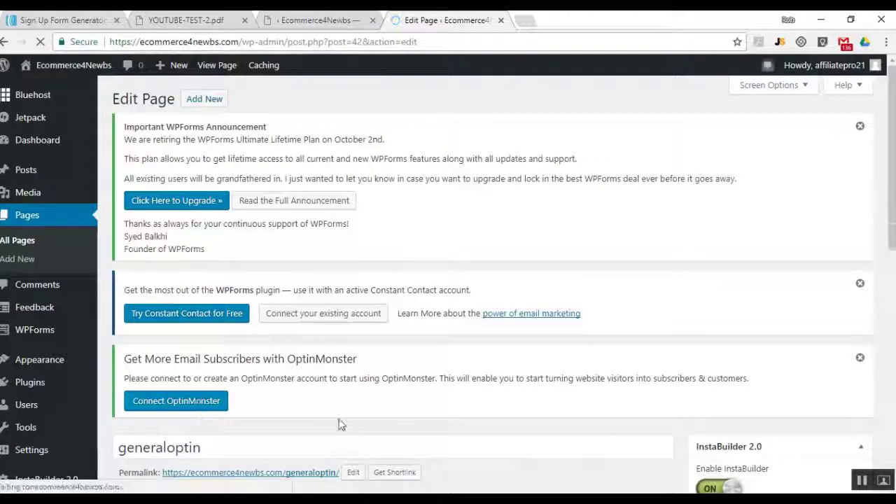
pyautogui.scroll(-2, 340, 425)
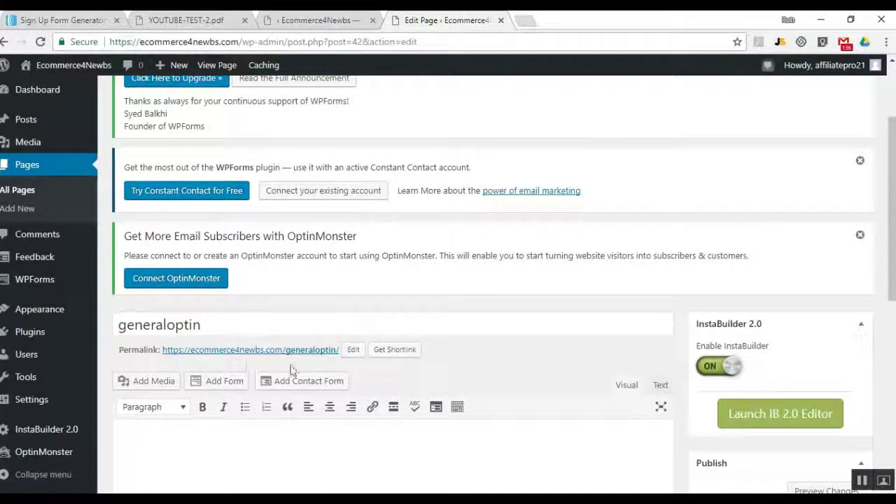
pyautogui.click(354, 354)
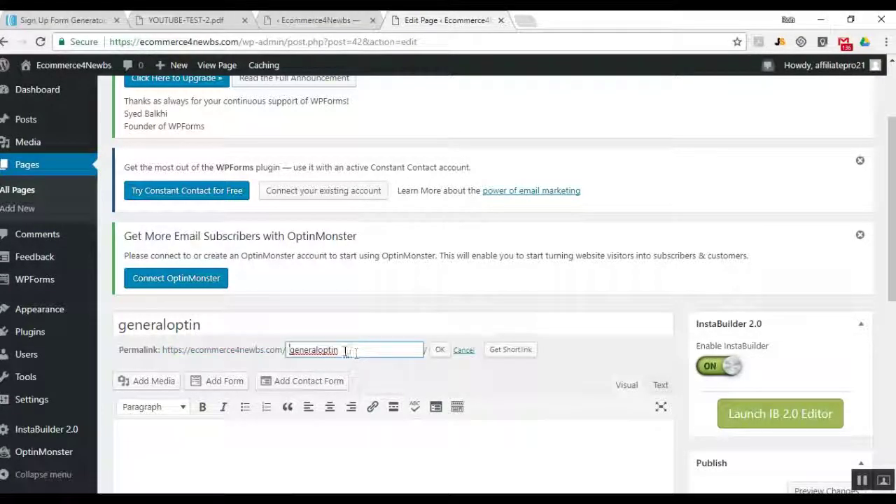
pyautogui.moveTo(347, 351); pyautogui.dragTo(287, 350)
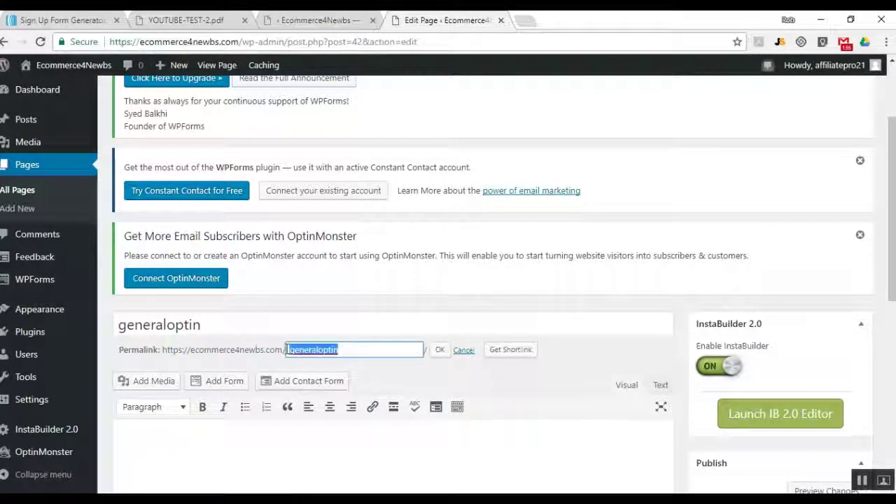
pyautogui.press('BackSpace')
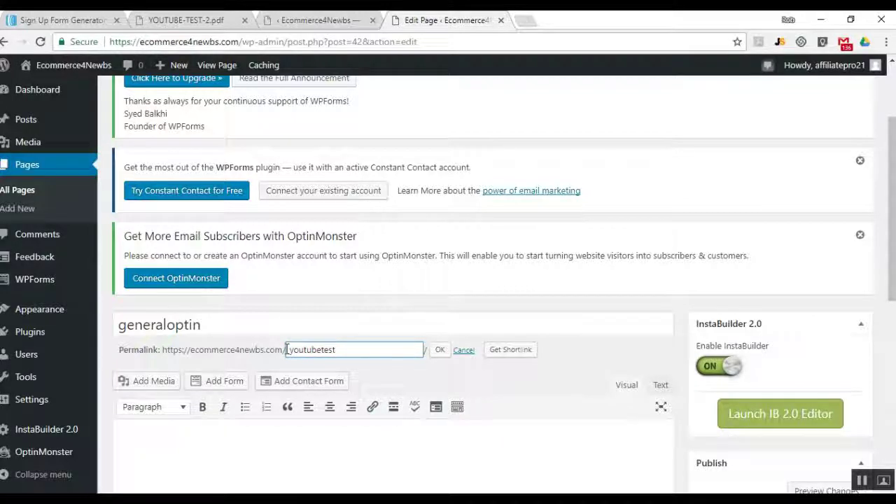
pyautogui.click(439, 352)
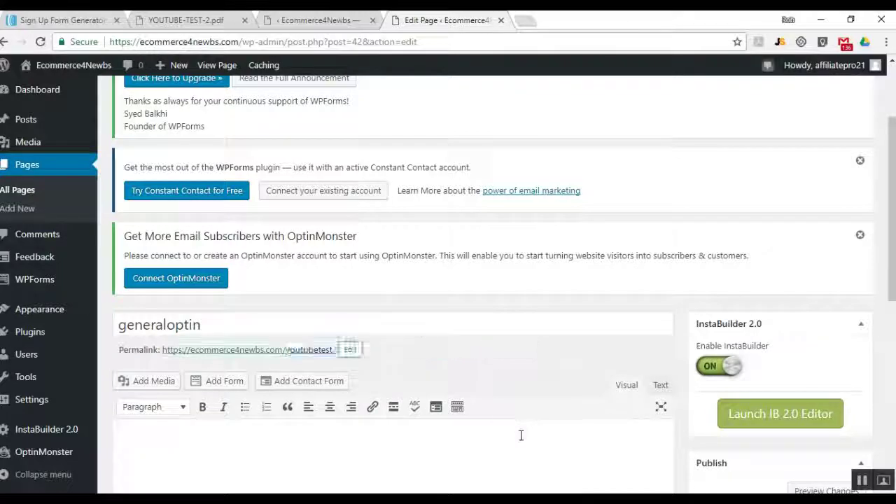
# Update the page and select its new youtubetest permalink URL for copying
pyautogui.scroll(-2, 520, 436)
pyautogui.scroll(-3, 520, 434)
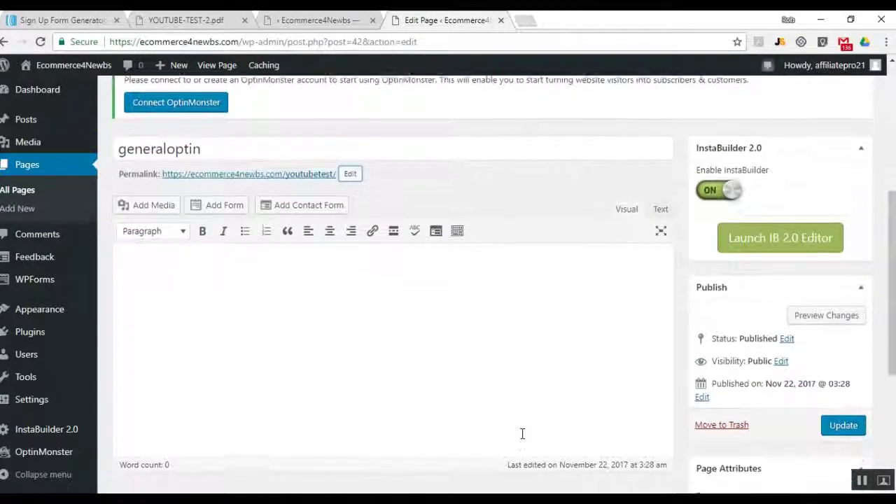
pyautogui.click(839, 346)
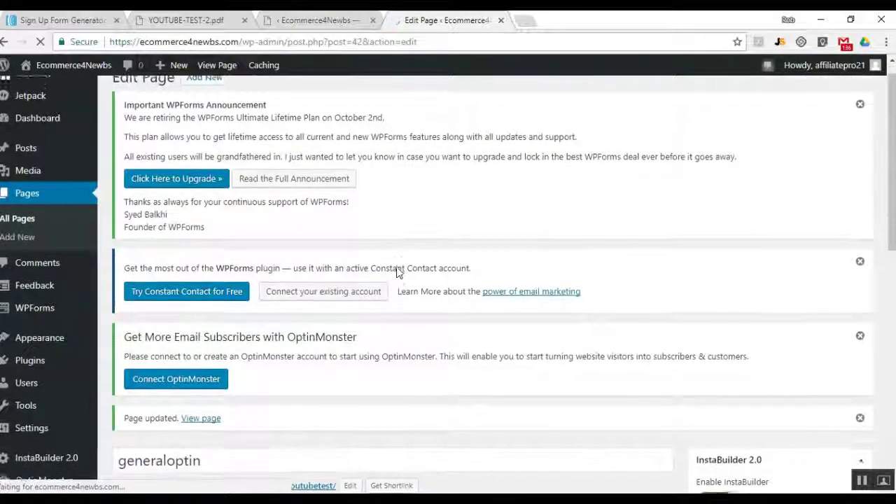
pyautogui.scroll(-2, 369, 335)
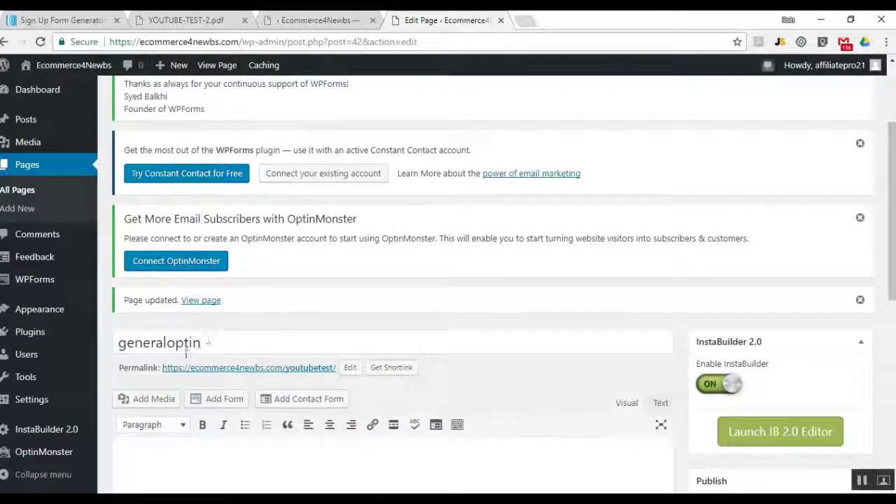
pyautogui.moveTo(162, 367); pyautogui.dragTo(339, 373)
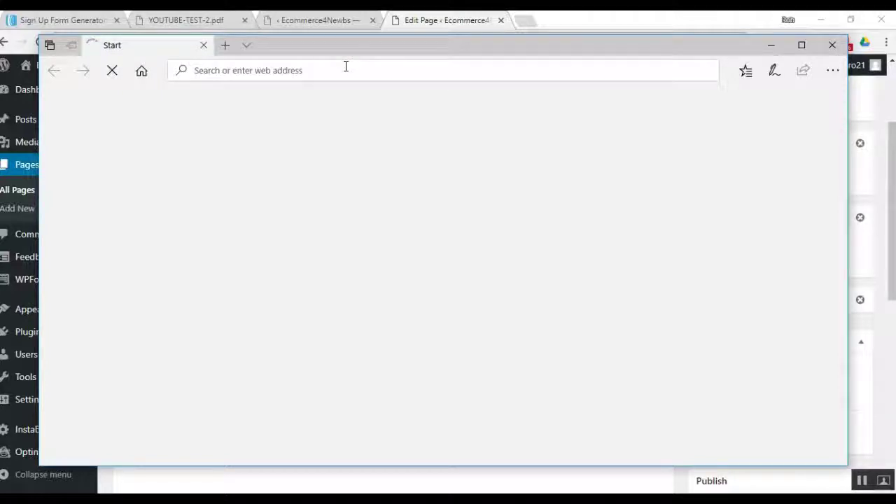
# Load the youtubetest squeeze page in Edge, submit the opt-in with the saved name and a test email, then minimize the PDF window
pyautogui.write('https://ecommerce4newbs.com/youtubetest/')
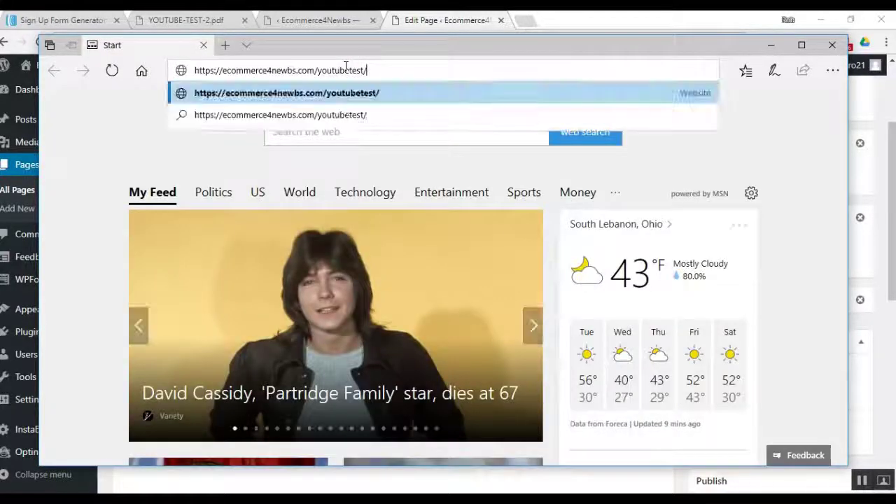
pyautogui.press('Return')
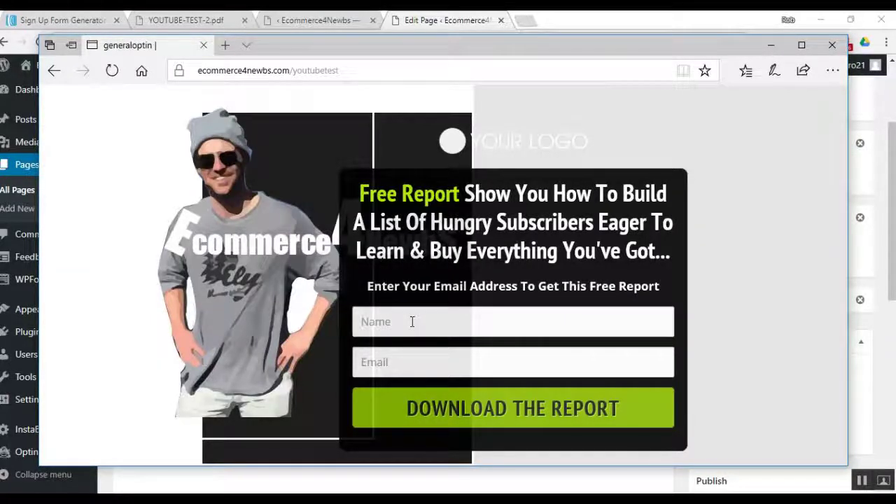
pyautogui.click(412, 321)
pyautogui.click(404, 351)
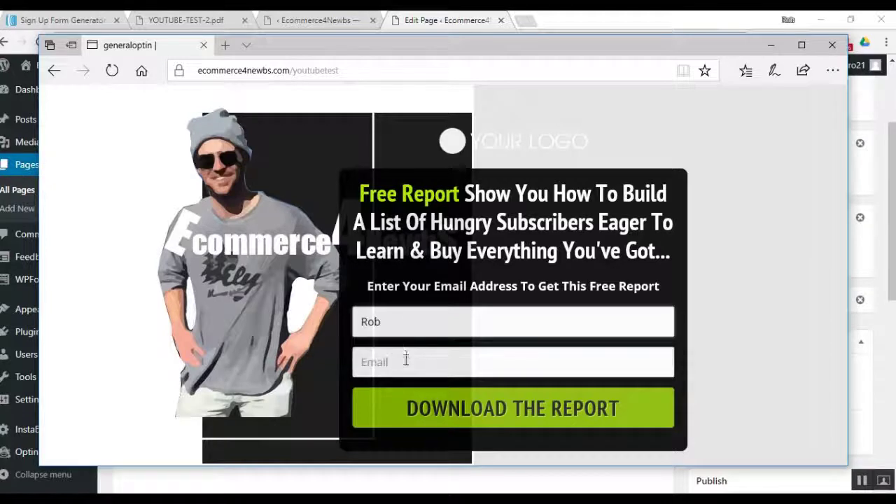
pyautogui.click(406, 362)
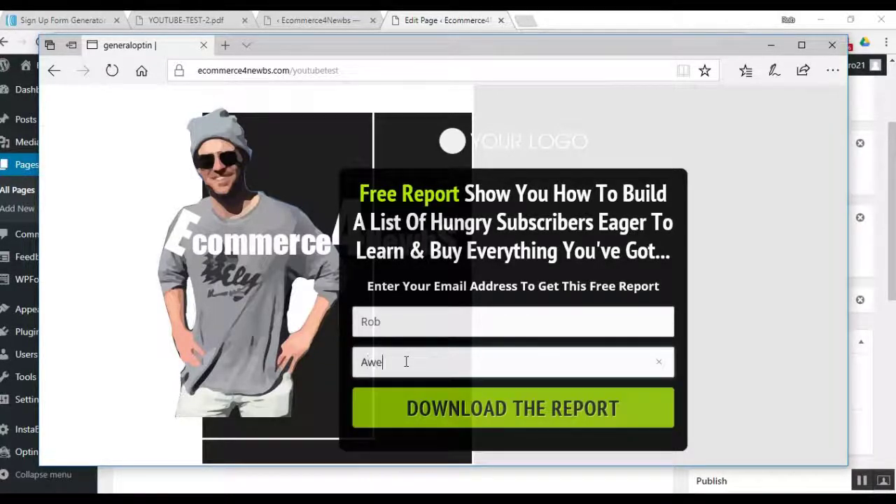
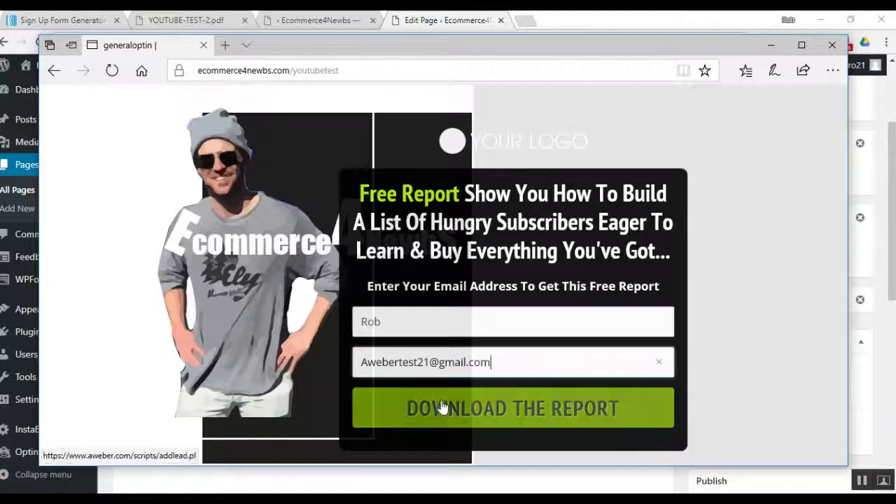
pyautogui.click(441, 408)
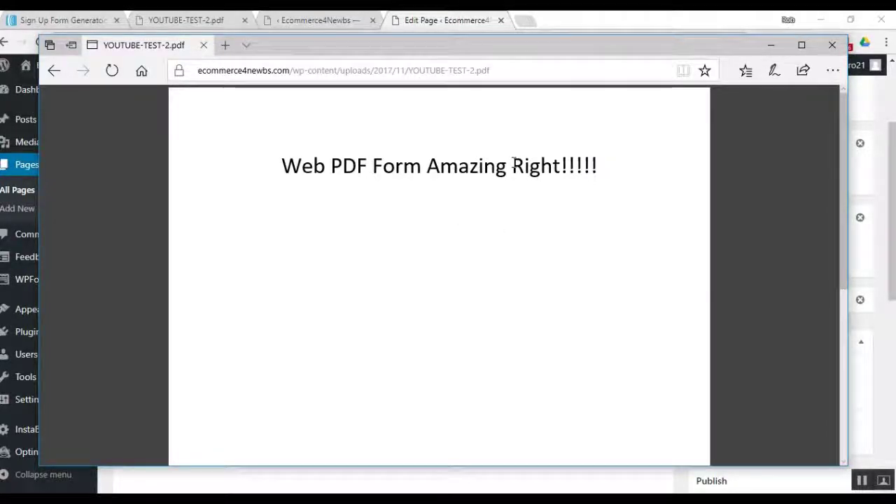
pyautogui.click(773, 48)
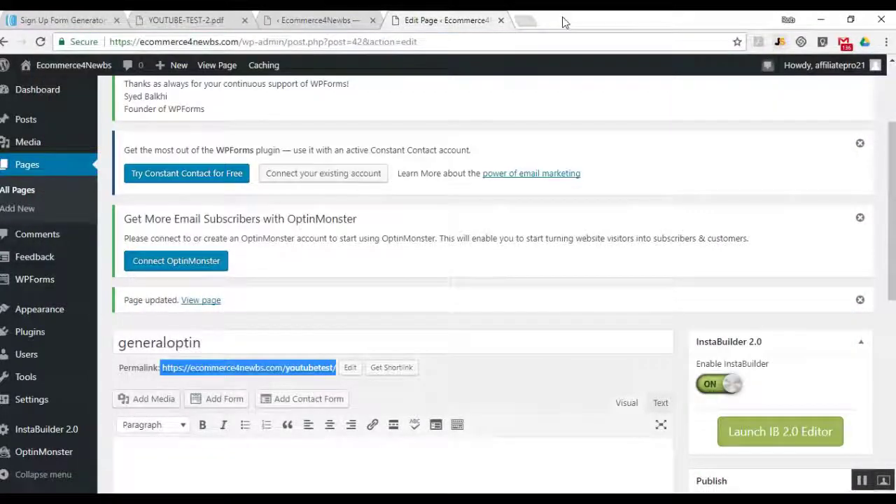
# In a new tab, switch to the test Google account and open its Gmail inbox
pyautogui.click(527, 26)
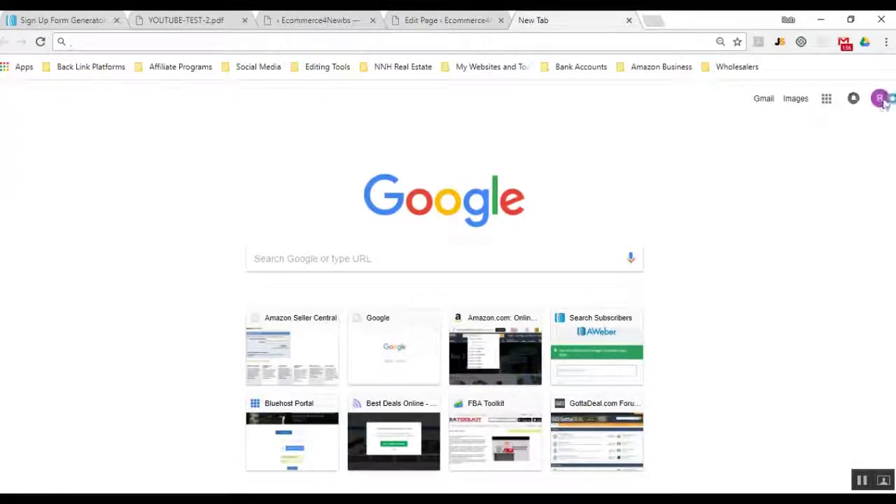
pyautogui.click(881, 99)
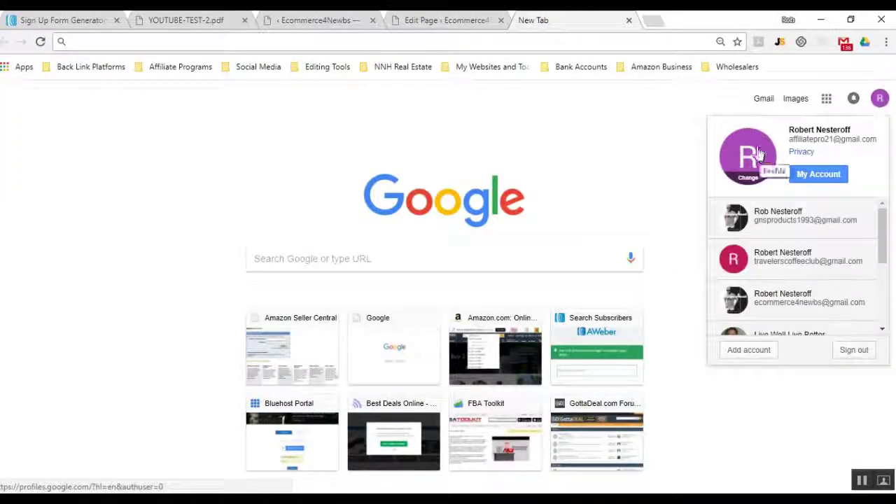
pyautogui.scroll(-1, 884, 245)
pyautogui.scroll(-3, 884, 246)
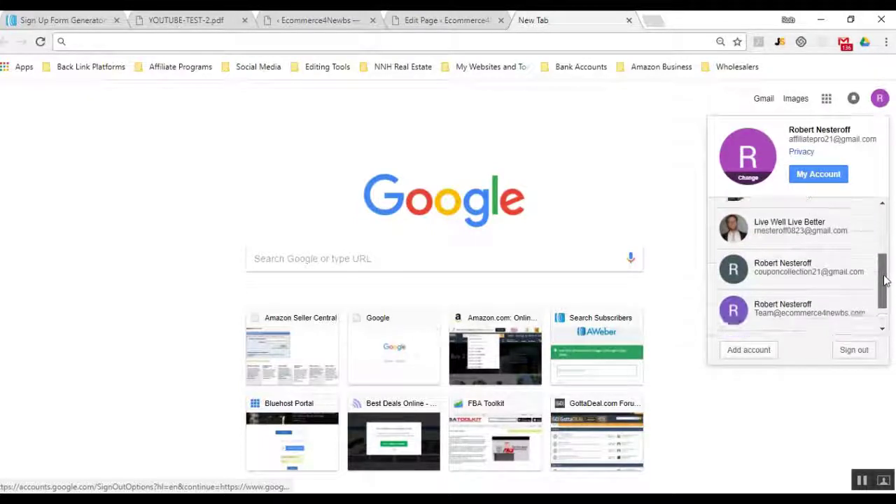
pyautogui.click(805, 303)
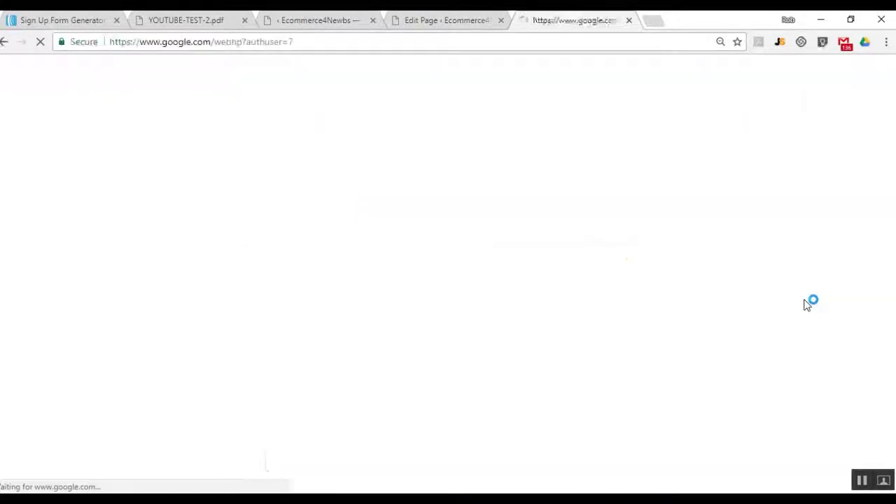
pyautogui.click(759, 74)
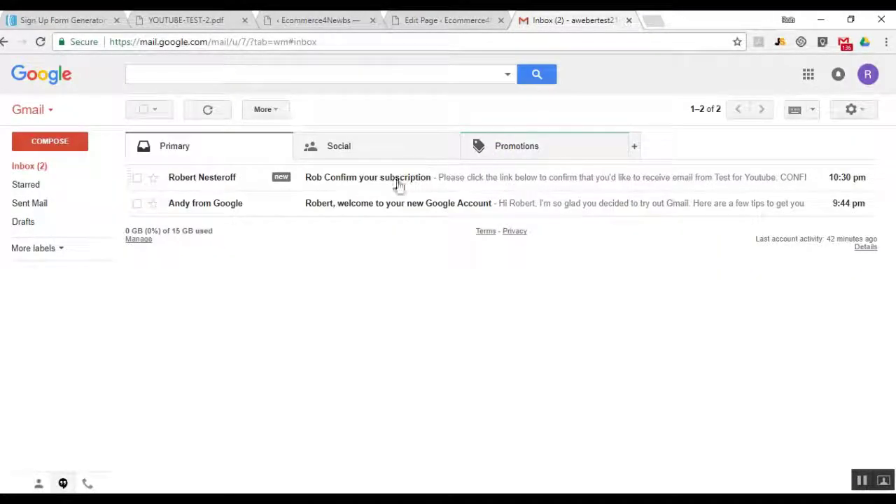
# Confirm the subscription via the AWeber email's link, then return to the sign-up form tab
pyautogui.click(390, 186)
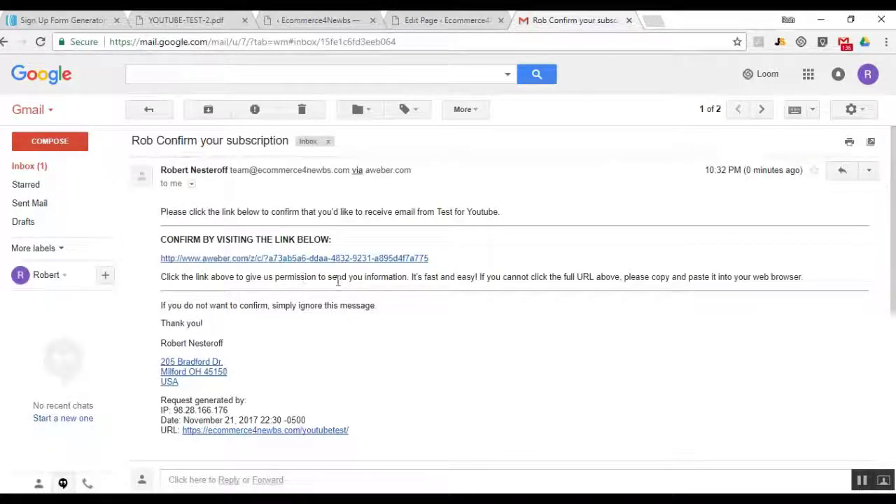
pyautogui.click(395, 260)
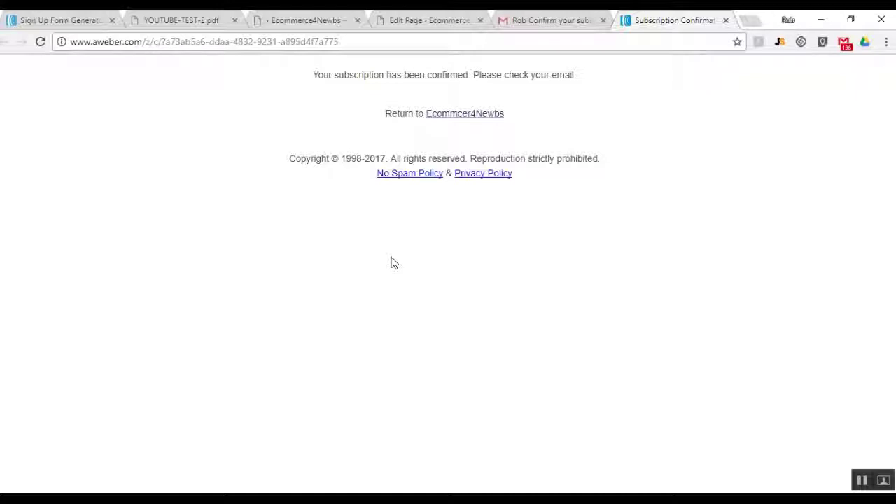
pyautogui.click(61, 24)
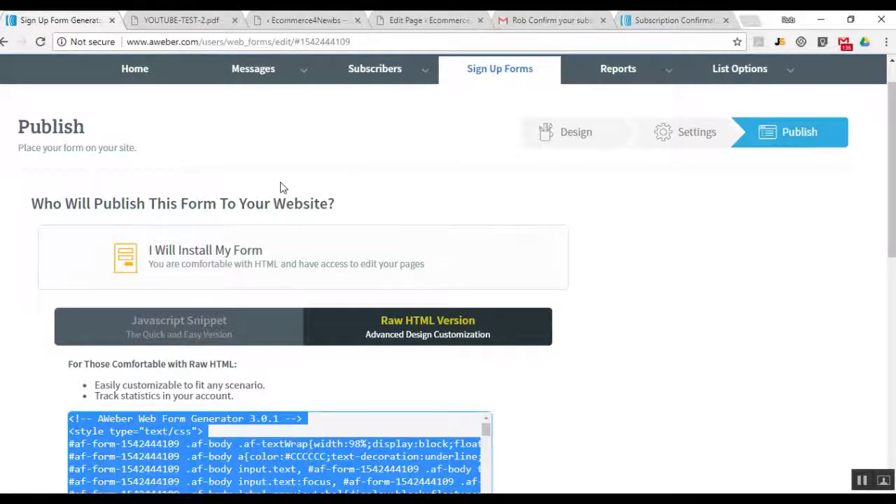
# Go to clickbank.com in a new tab and log in to the ClickBank account
pyautogui.scroll(1, 401, 140)
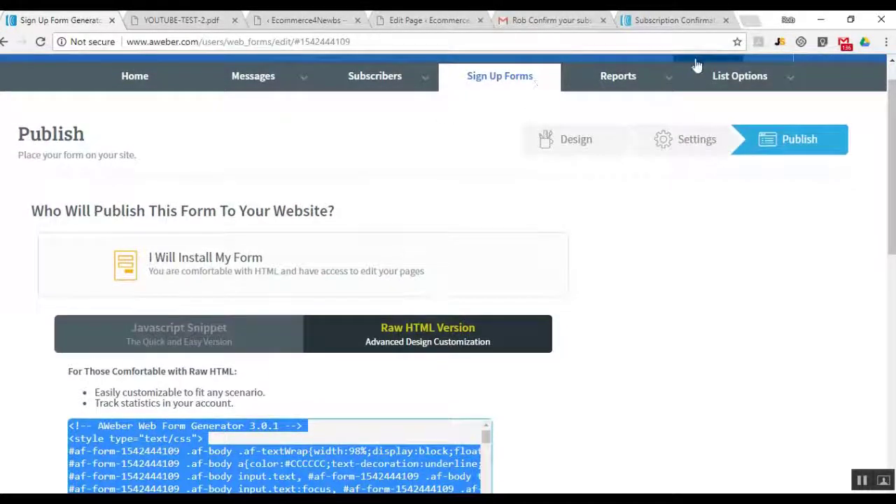
pyautogui.click(755, 19)
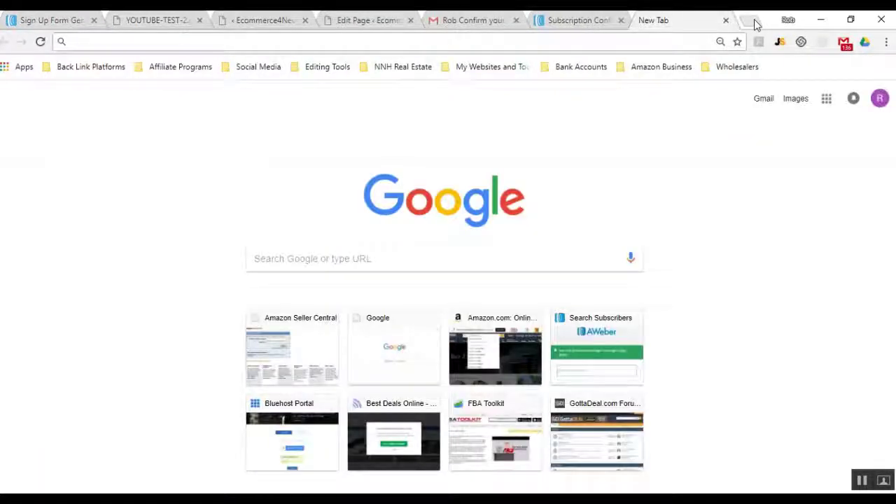
pyautogui.write('cli')
pyautogui.press('Return')
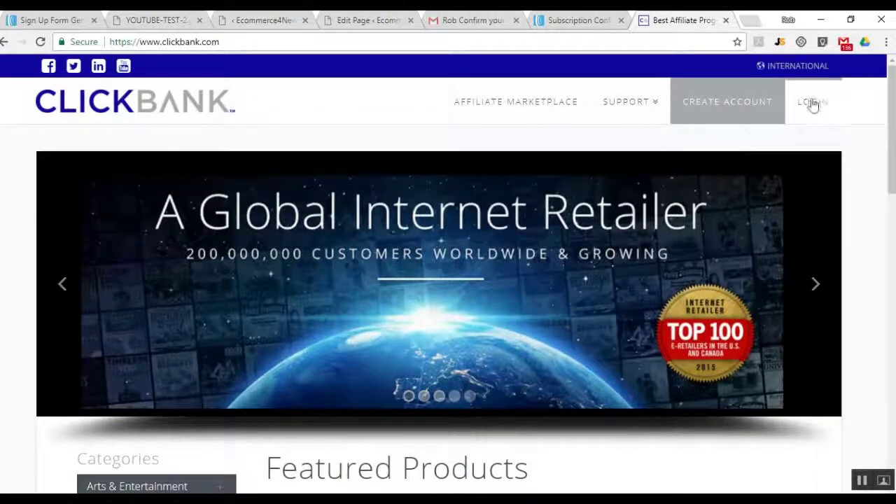
pyautogui.click(816, 102)
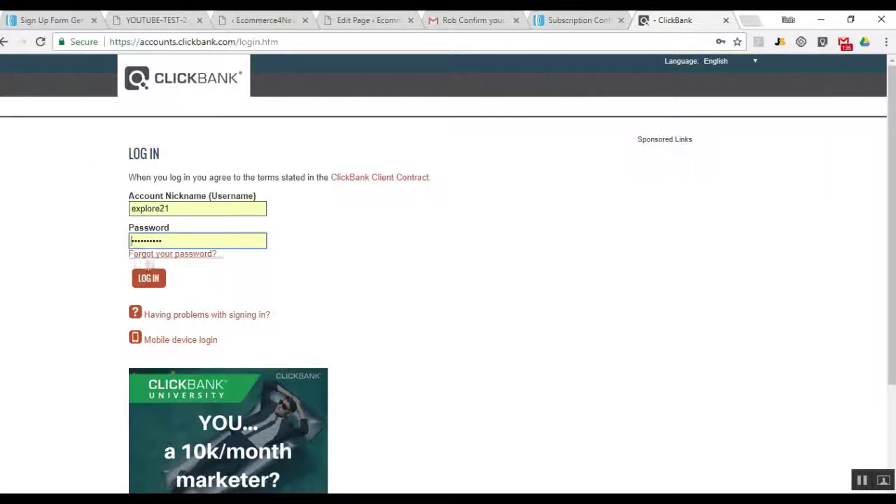
pyautogui.click(148, 283)
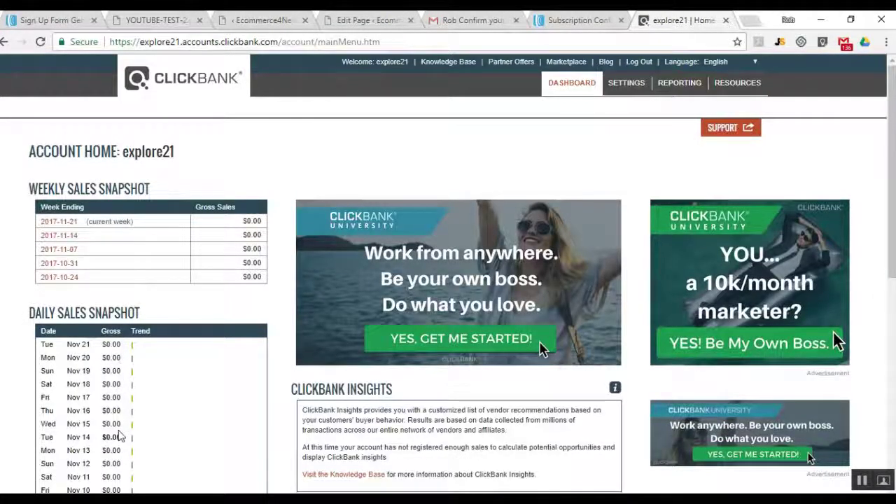
# Browse the Marketplace's Business / Investing category and open the Bitcoin Cryptocurrency Offer sales page
pyautogui.click(571, 62)
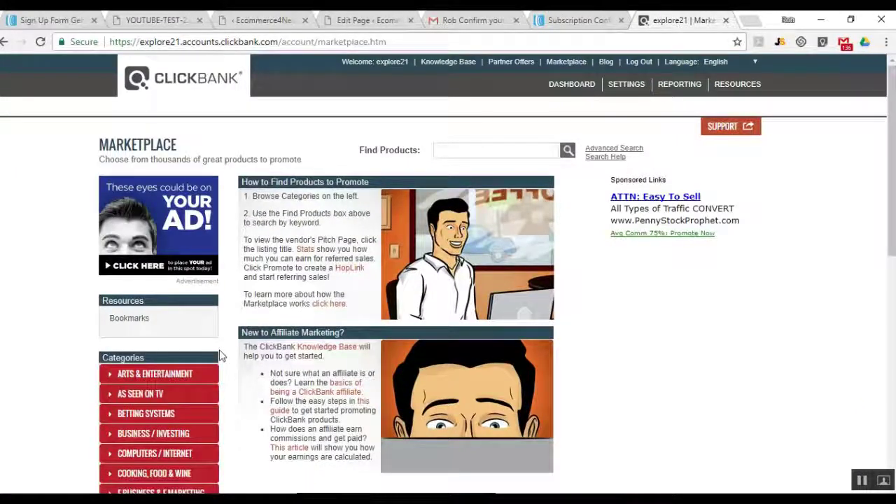
pyautogui.scroll(-1, 179, 389)
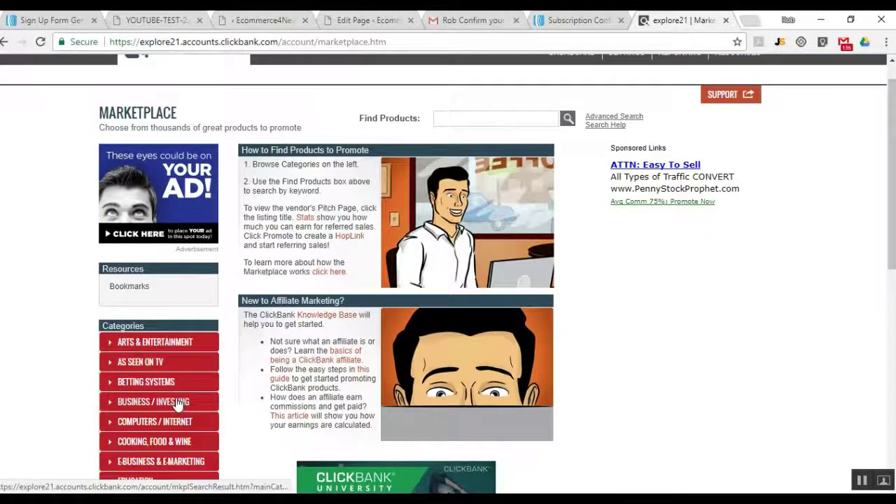
pyautogui.click(177, 401)
pyautogui.scroll(-3, 422, 348)
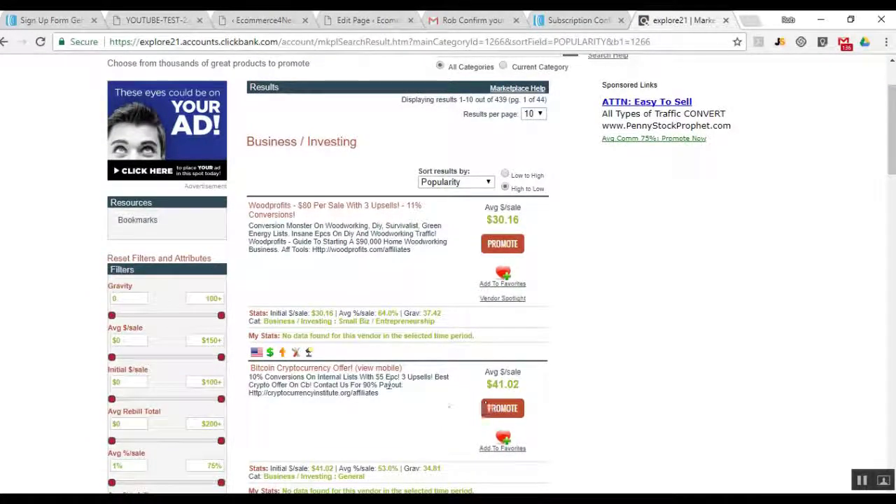
pyautogui.click(345, 369)
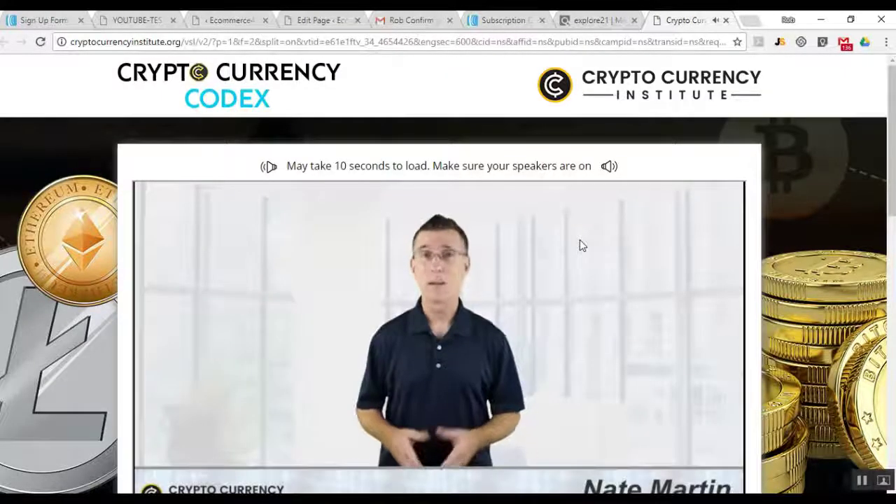
# Look over the Crypto Currency Codex sales page, then close its tab to return to the marketplace results
pyautogui.scroll(-1, 353, 350)
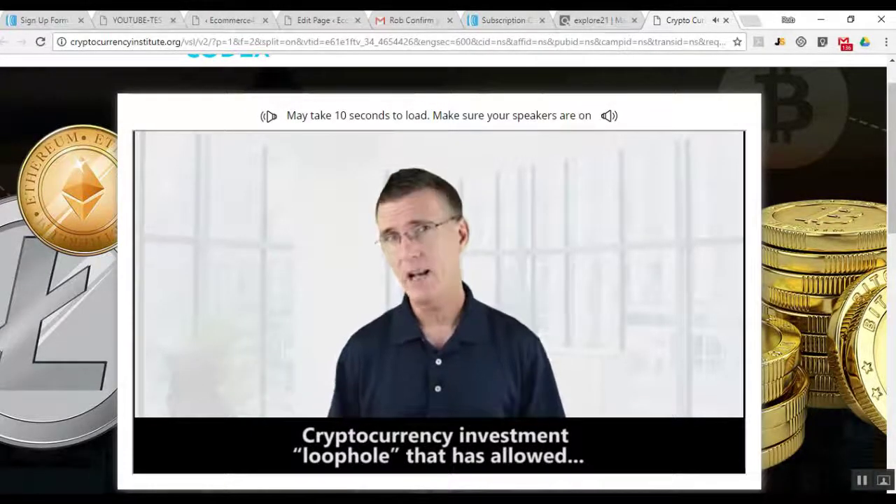
pyautogui.scroll(1, 539, 252)
pyautogui.scroll(1, 537, 248)
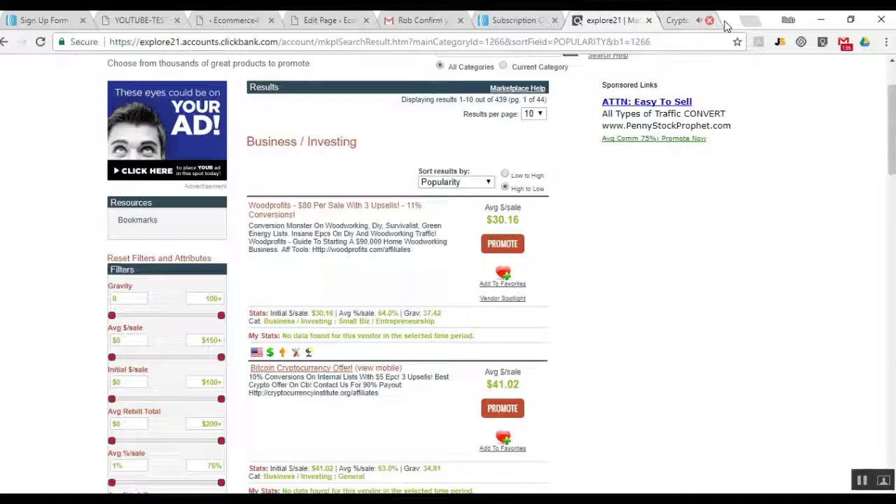
pyautogui.click(726, 20)
# Create a HopLink for the CRYPTOINST Bitcoin offer at 75% per sale, select its URL, and close the window
pyautogui.scroll(-1, 601, 399)
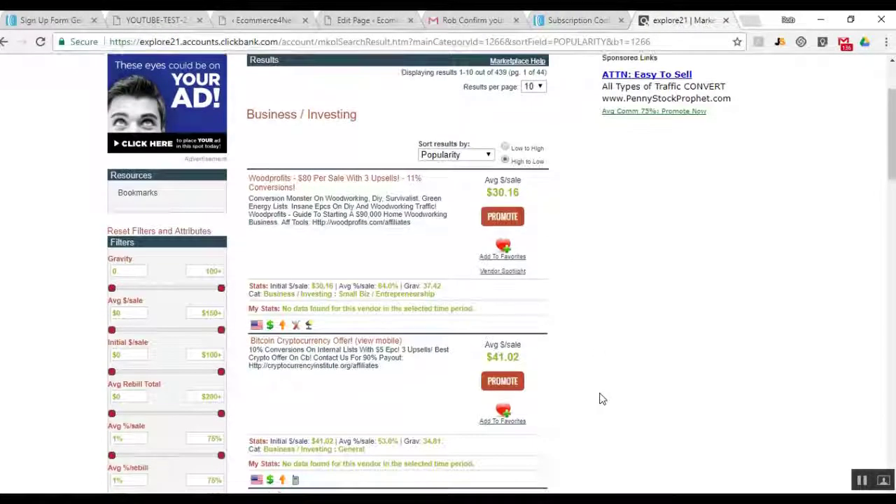
pyautogui.click(507, 382)
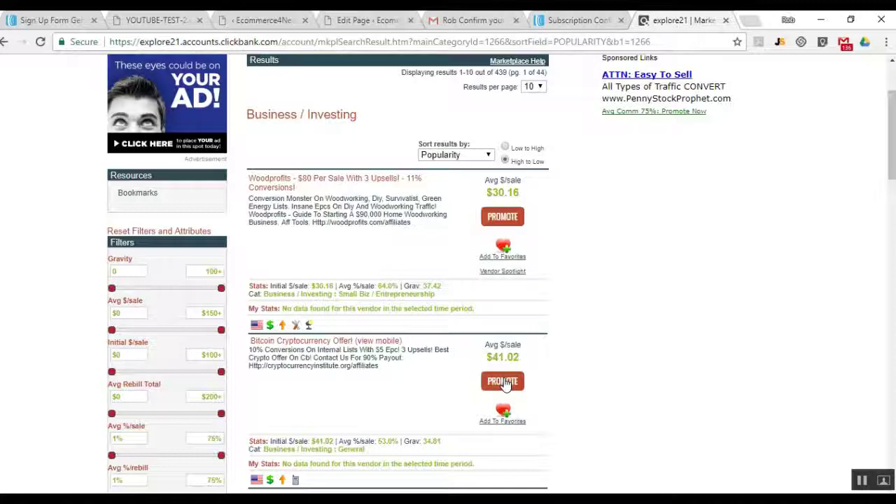
pyautogui.click(503, 382)
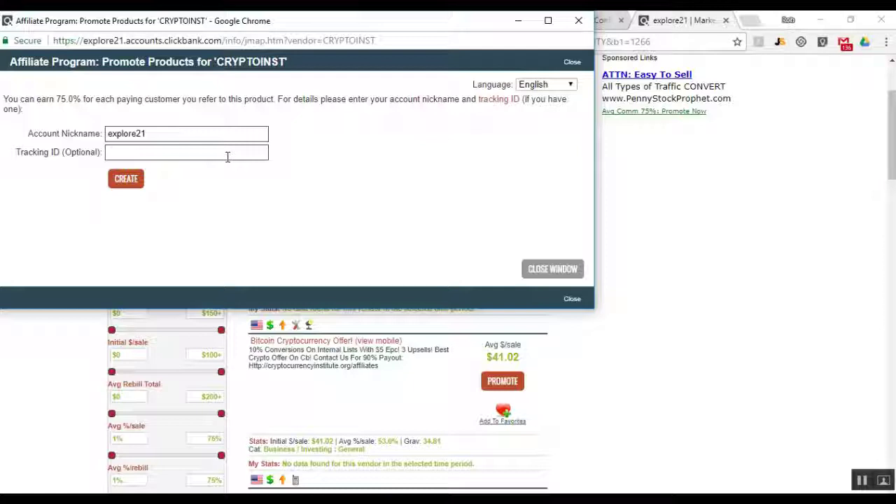
pyautogui.click(123, 179)
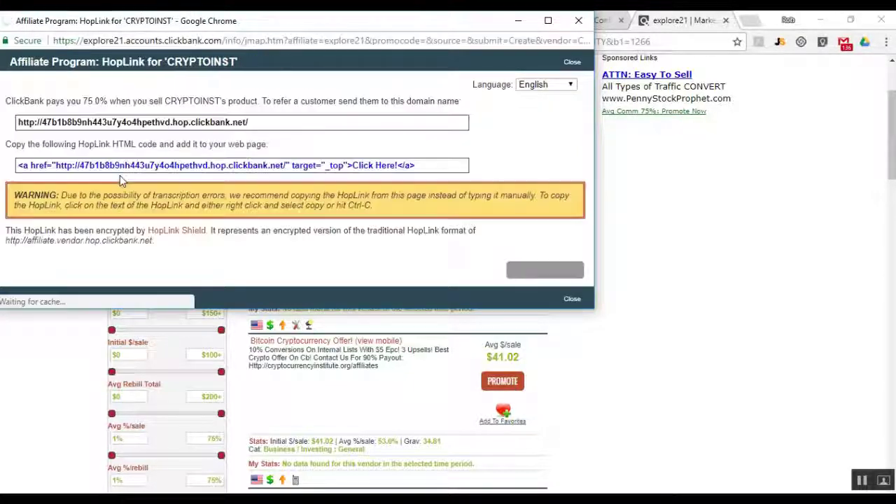
pyautogui.moveTo(264, 128); pyautogui.dragTo(6, 118)
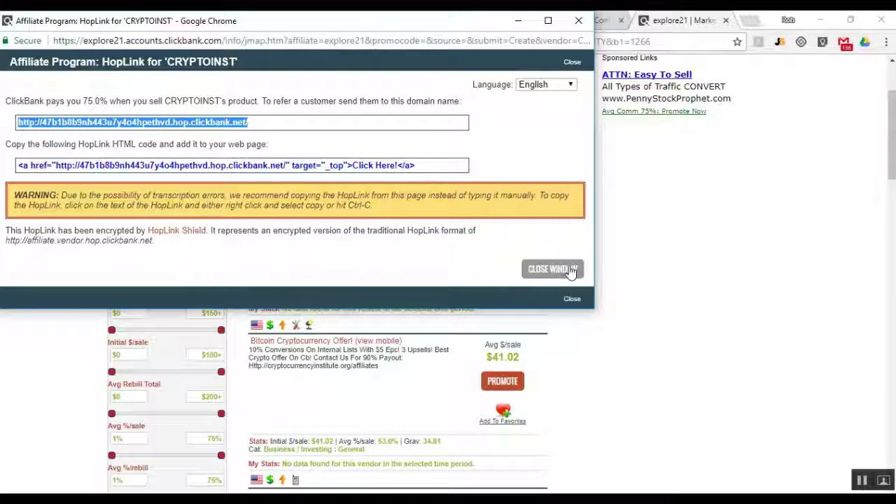
pyautogui.click(552, 269)
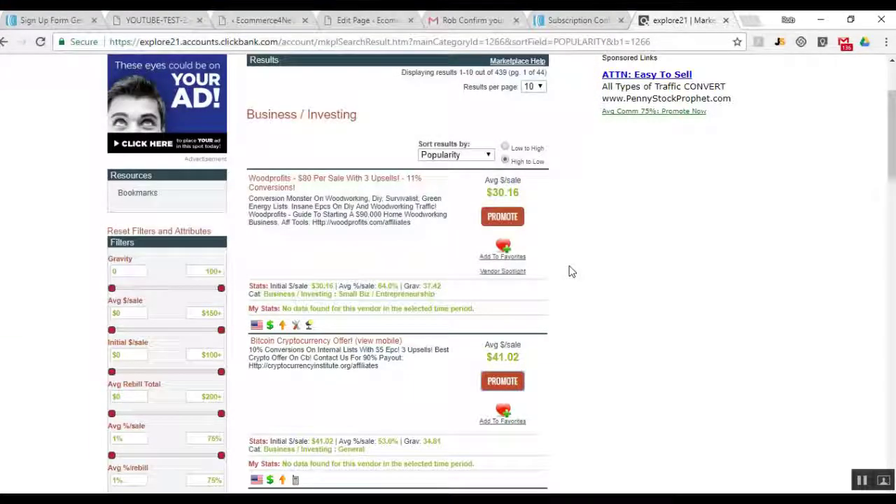